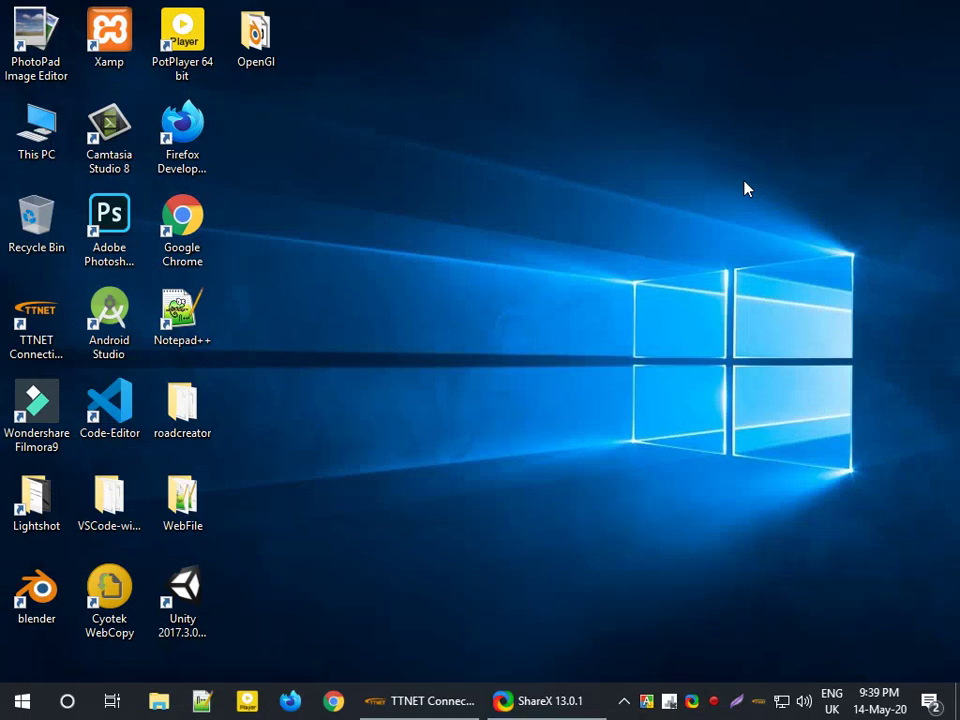
Step: Refresh the Windows desktop and launch Blender from its desktop shortcut
{"action": "right_click", "coordinate": [797, 253]}
{"action": "left_click", "coordinate": [843, 302]}
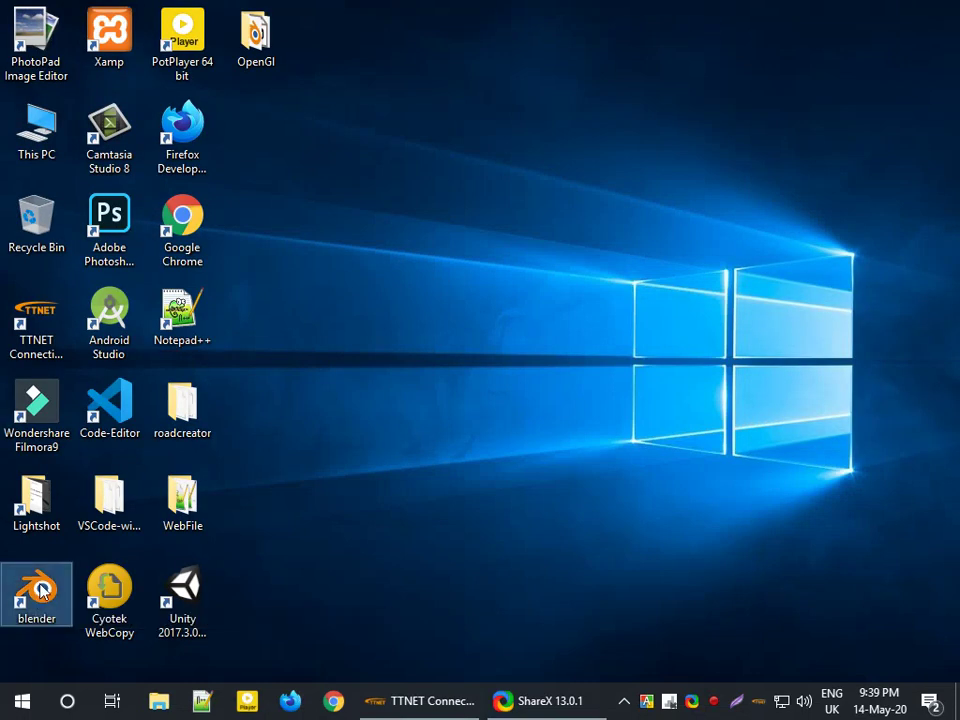
{"action": "double_click", "coordinate": [41, 592]}
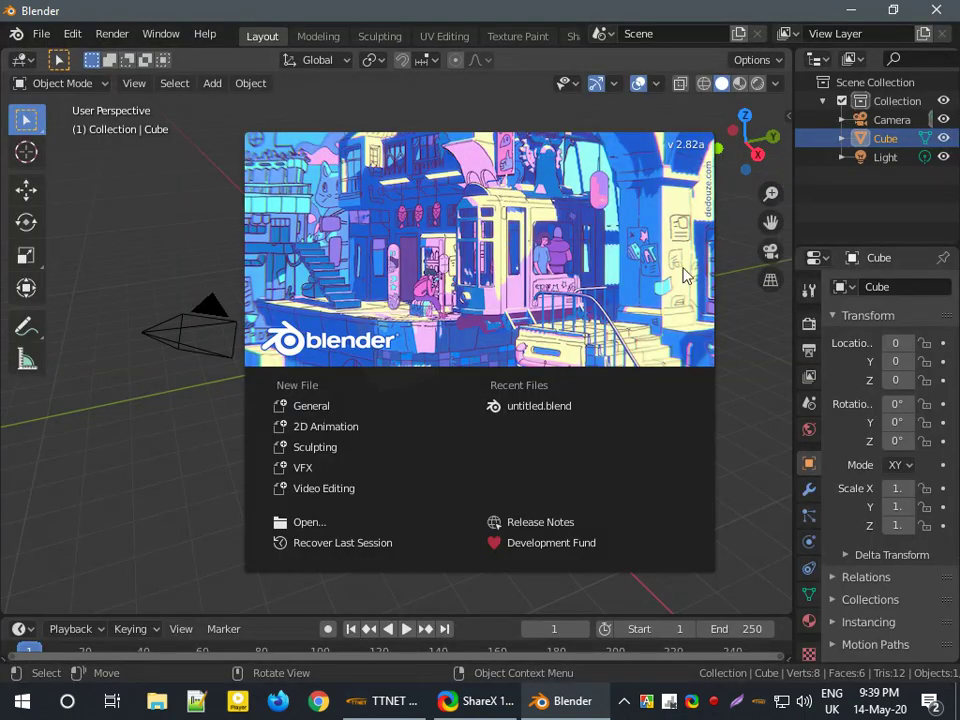
Step: Dismiss the splash screen and delete the default camera, light and cube
{"action": "left_click", "coordinate": [735, 383]}
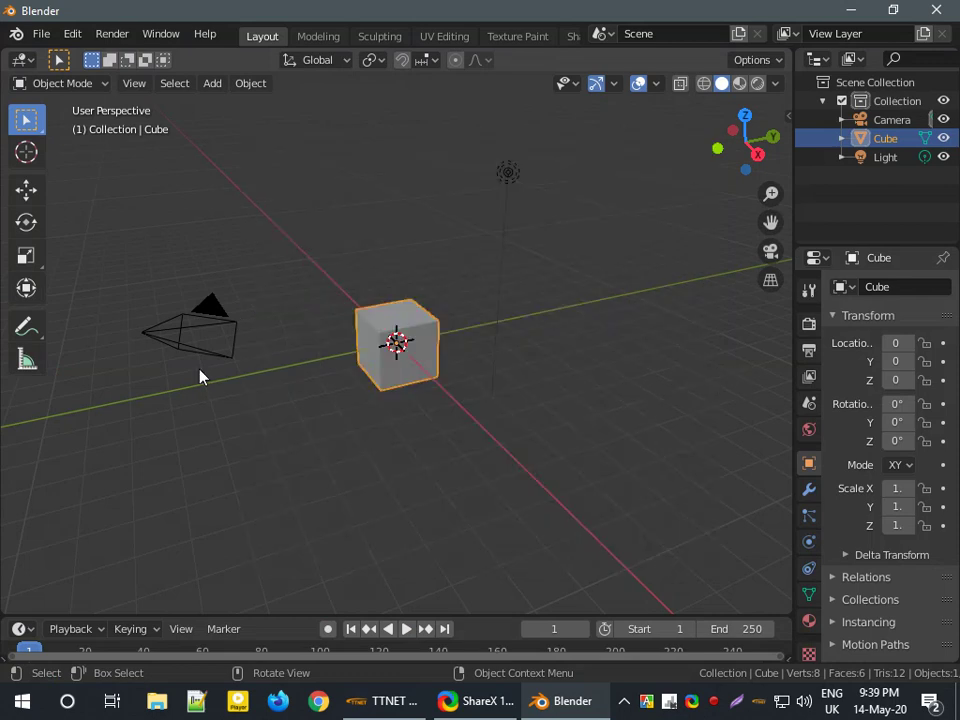
{"action": "left_click", "coordinate": [210, 336], "text": "shift"}
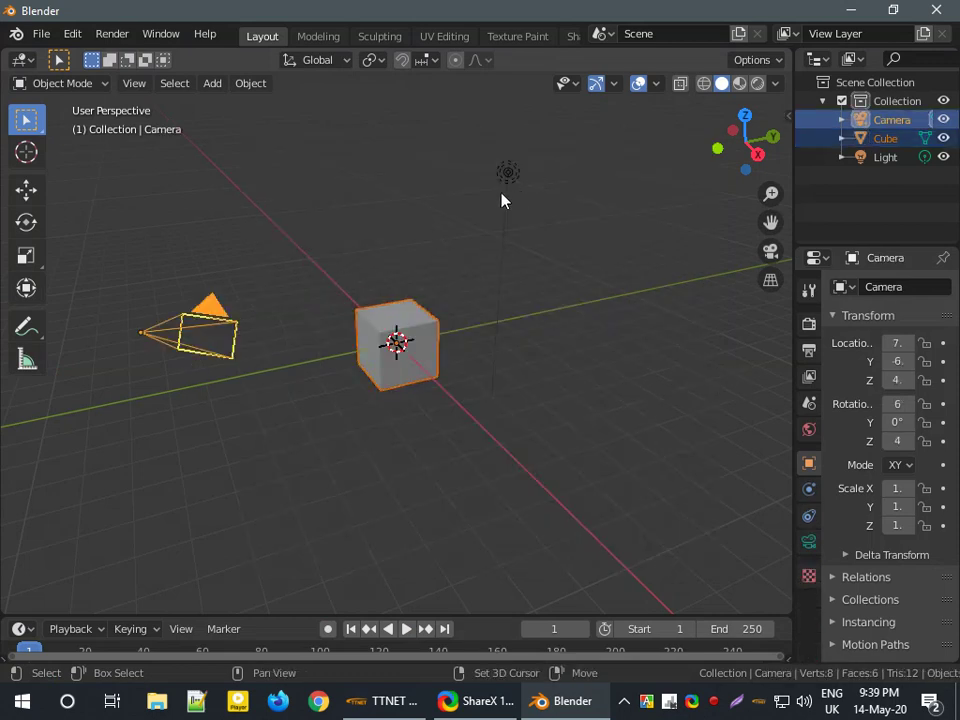
{"action": "left_click", "coordinate": [507, 174], "text": "shift"}
{"action": "left_click", "coordinate": [406, 354], "text": "shift"}
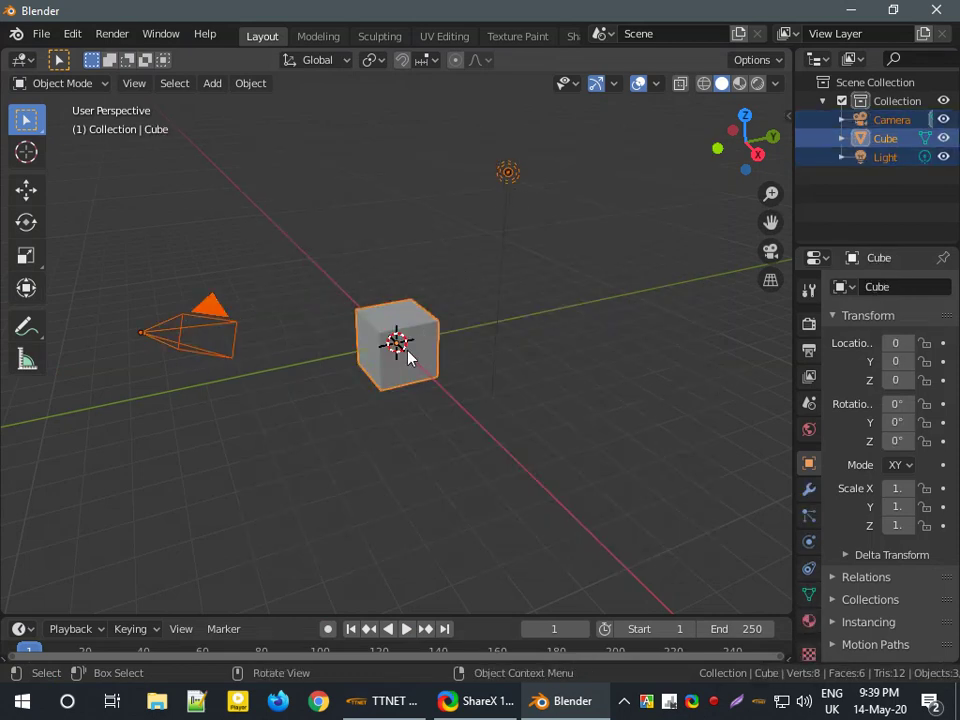
{"action": "key", "text": "Delete"}
Step: Add a mesh plane at the origin and scale it to about 2.5 times its size
{"action": "key", "text": "shift+a"}
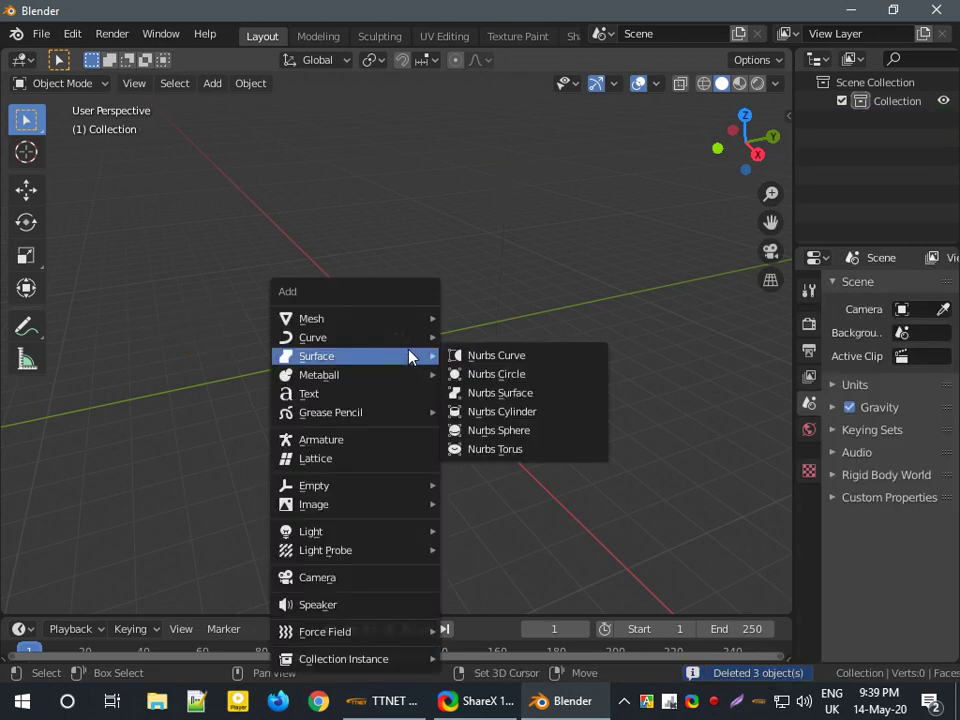
{"action": "mouse_move", "coordinate": [311, 318]}
{"action": "left_click", "coordinate": [487, 326]}
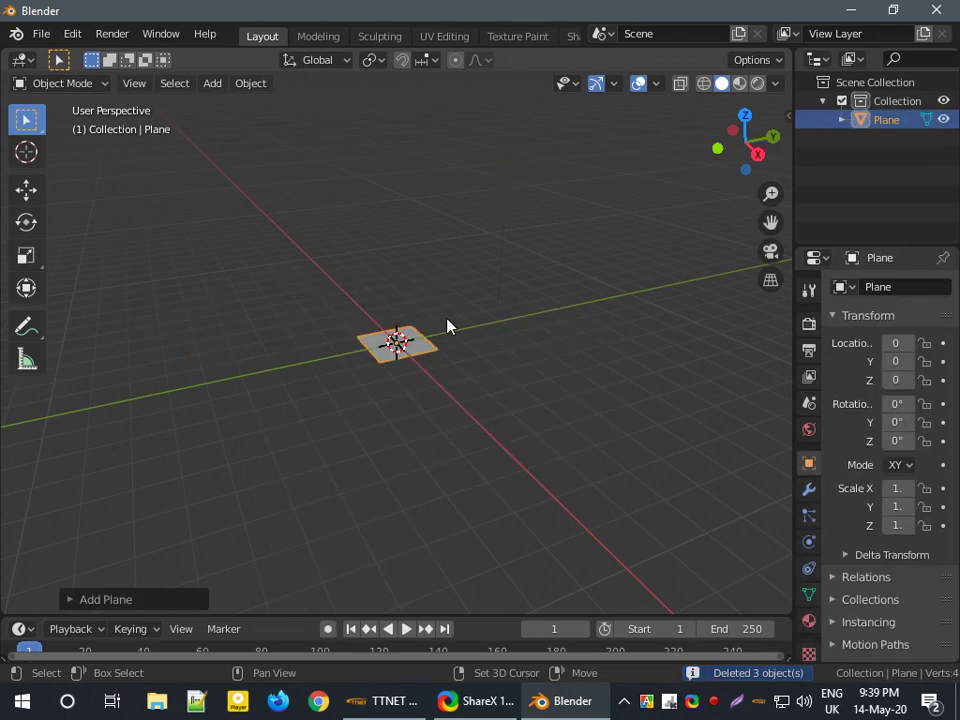
{"action": "key", "text": "shift+a"}
{"action": "key", "text": "Escape"}
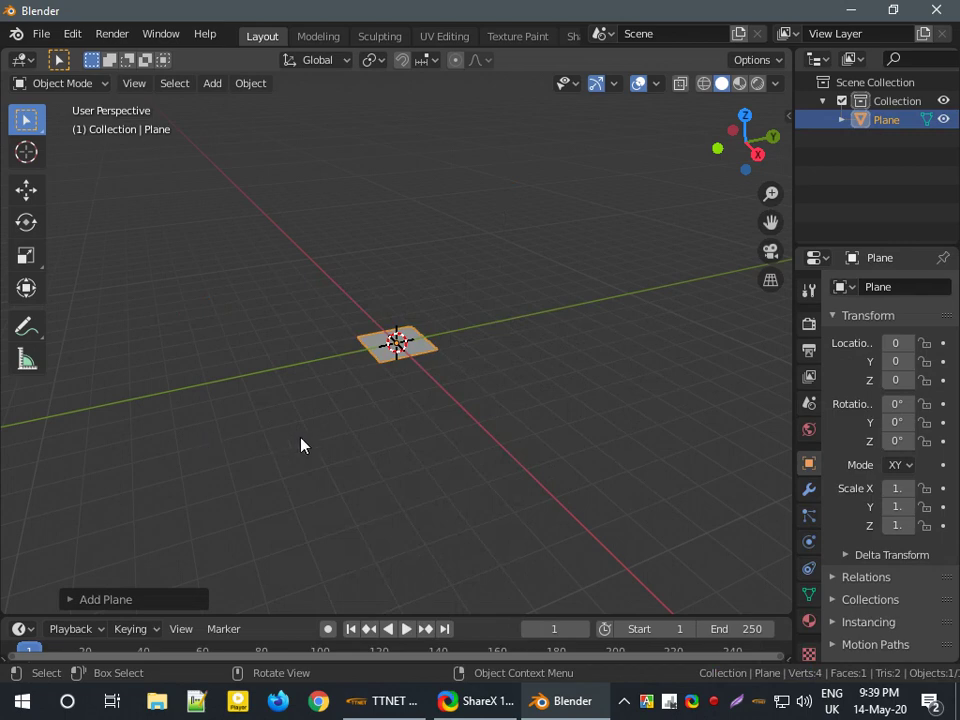
{"action": "key", "text": "s"}
{"action": "left_click", "coordinate": [193, 375]}
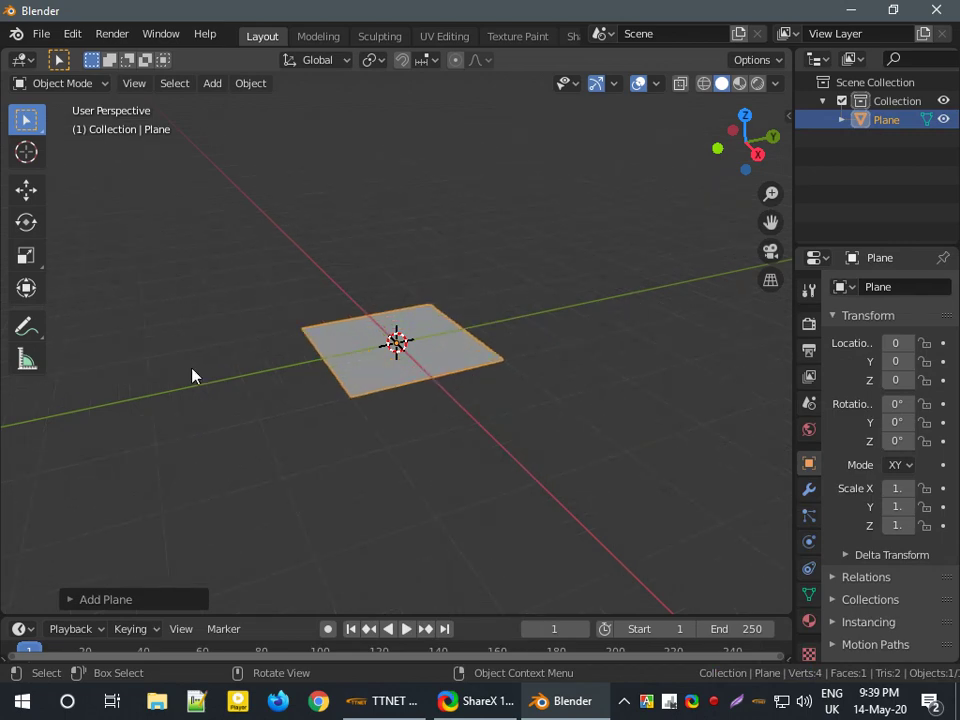
Step: Lower the plane slightly on Z, stretch it to about twice its length along Y, then deselect it
{"action": "left_click", "coordinate": [27, 289]}
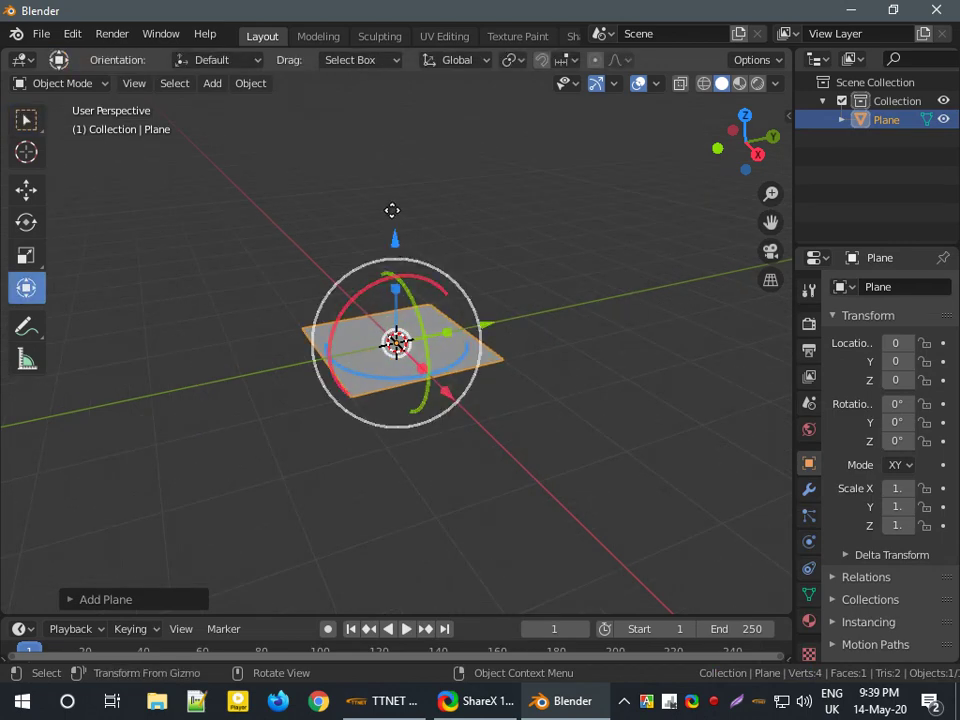
{"action": "mouse_move", "coordinate": [392, 210]}
{"action": "left_mouse_down"}
{"action": "mouse_move", "coordinate": [395, 229]}
{"action": "mouse_move", "coordinate": [400, 218]}
{"action": "left_mouse_up"}
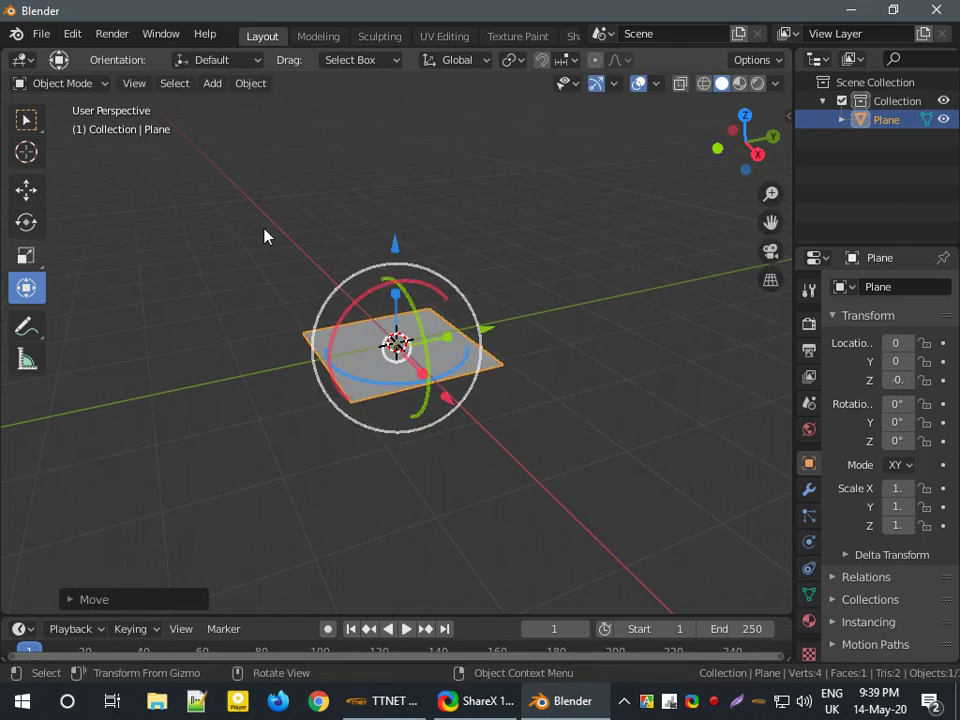
{"action": "key", "text": "shift+space"}
{"action": "key", "text": "s"}
{"action": "mouse_move", "coordinate": [396, 278]}
{"action": "left_mouse_down"}
{"action": "mouse_move", "coordinate": [438, 345]}
{"action": "mouse_move", "coordinate": [540, 310]}
{"action": "mouse_move", "coordinate": [640, 296]}
{"action": "left_mouse_up"}
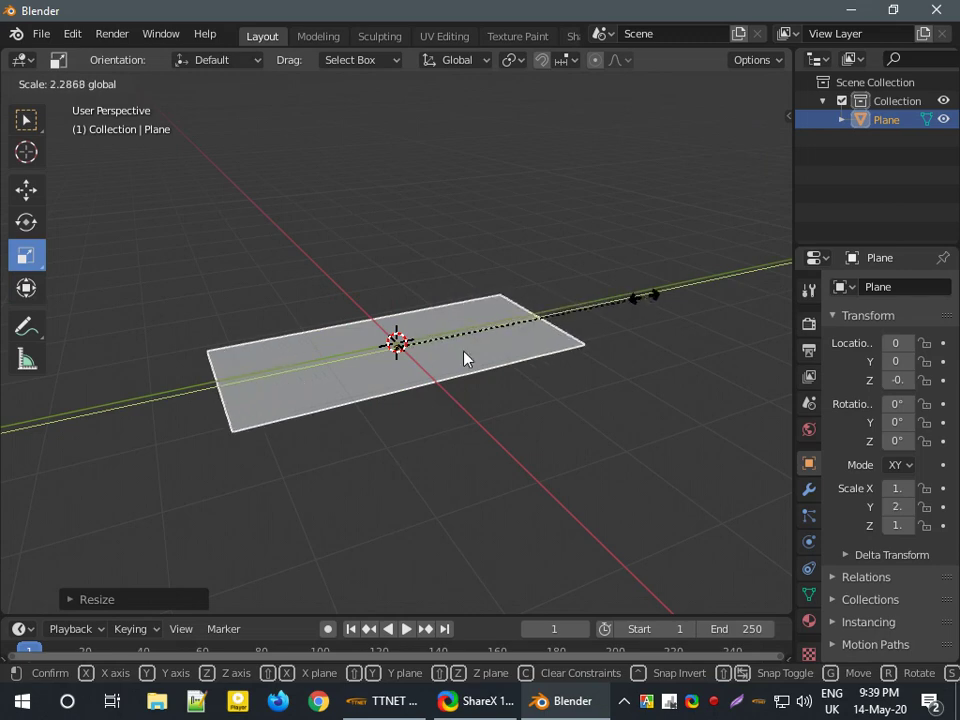
{"action": "mouse_move", "coordinate": [435, 388]}
{"action": "left_mouse_down"}
{"action": "mouse_move", "coordinate": [445, 385]}
{"action": "mouse_move", "coordinate": [480, 418]}
{"action": "left_mouse_up"}
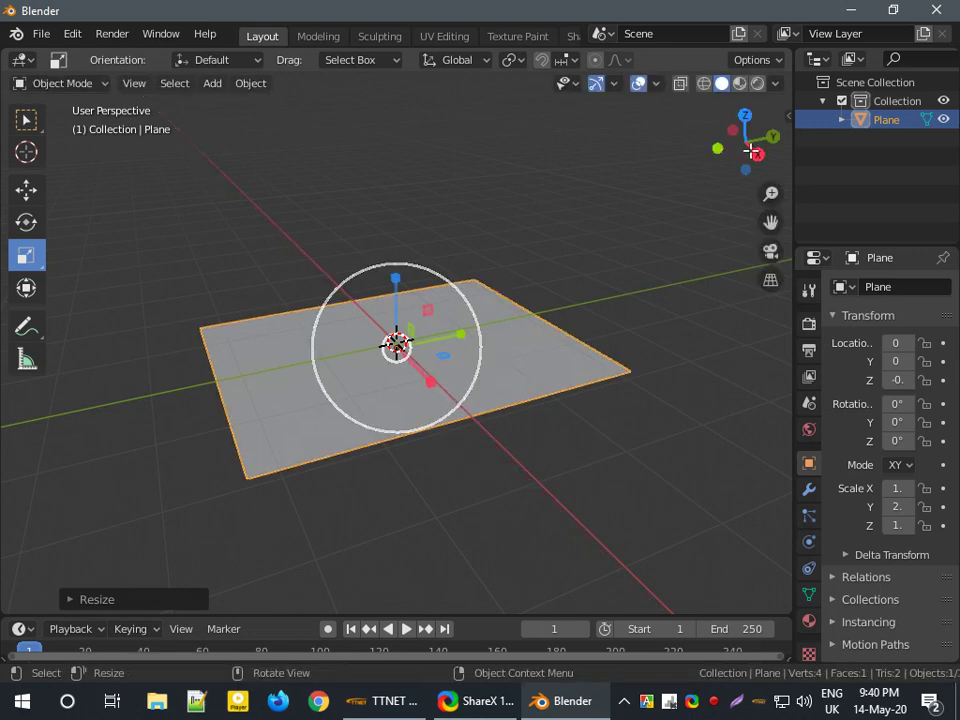
{"action": "mouse_move", "coordinate": [751, 151]}
{"action": "left_mouse_down"}
{"action": "mouse_move", "coordinate": [727, 152]}
{"action": "mouse_move", "coordinate": [727, 170]}
{"action": "mouse_move", "coordinate": [714, 170]}
{"action": "left_mouse_up"}
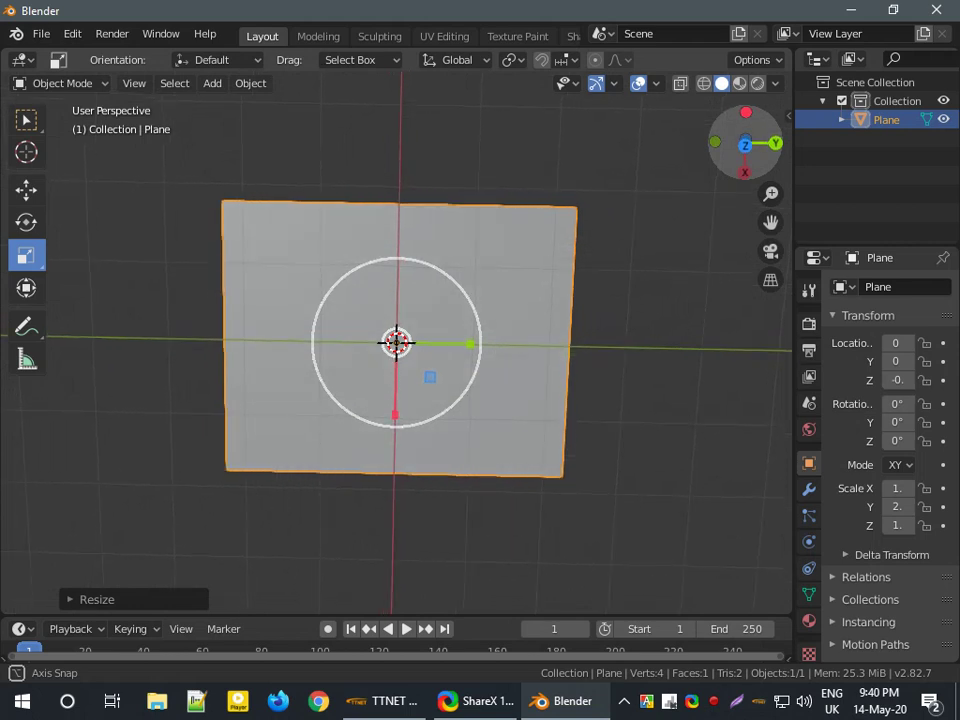
{"action": "left_click", "coordinate": [108, 311]}
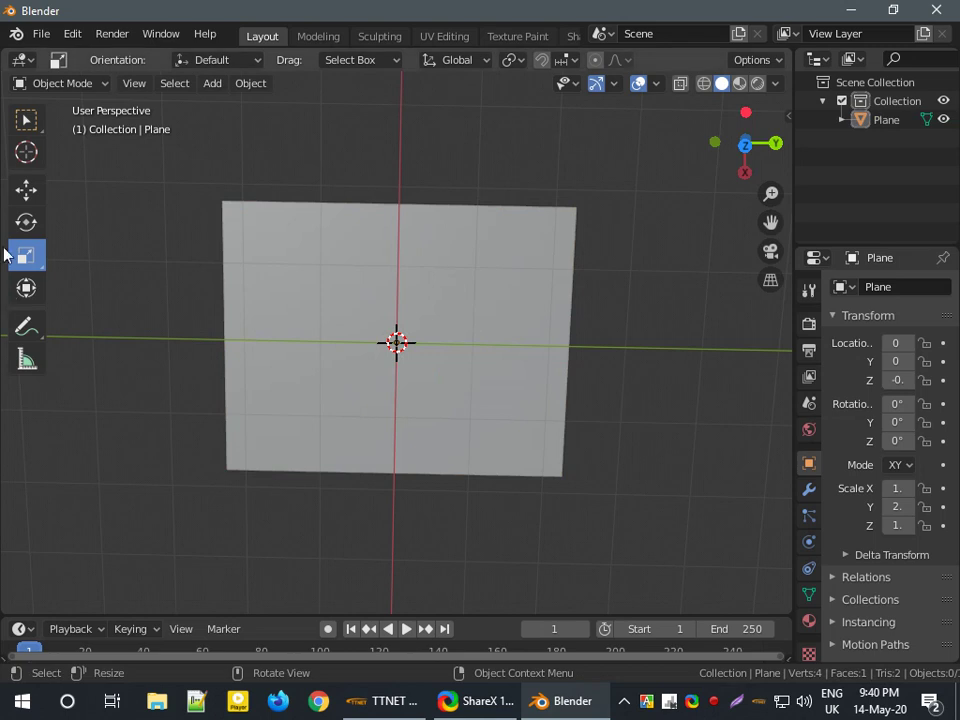
Step: In Edit Mode, cut a lengthwise edge loop through the centre and two near the right edge
{"action": "key", "text": "Tab"}
{"action": "scroll", "coordinate": [26, 347], "scroll_direction": "down", "scroll_amount": 4}
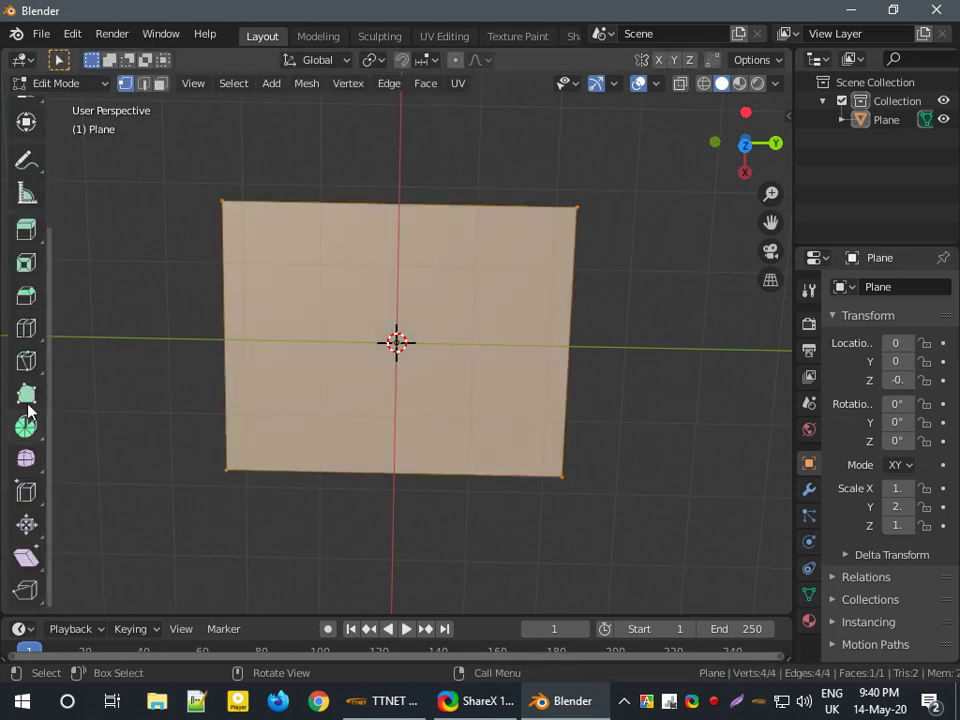
{"action": "left_click", "coordinate": [26, 338]}
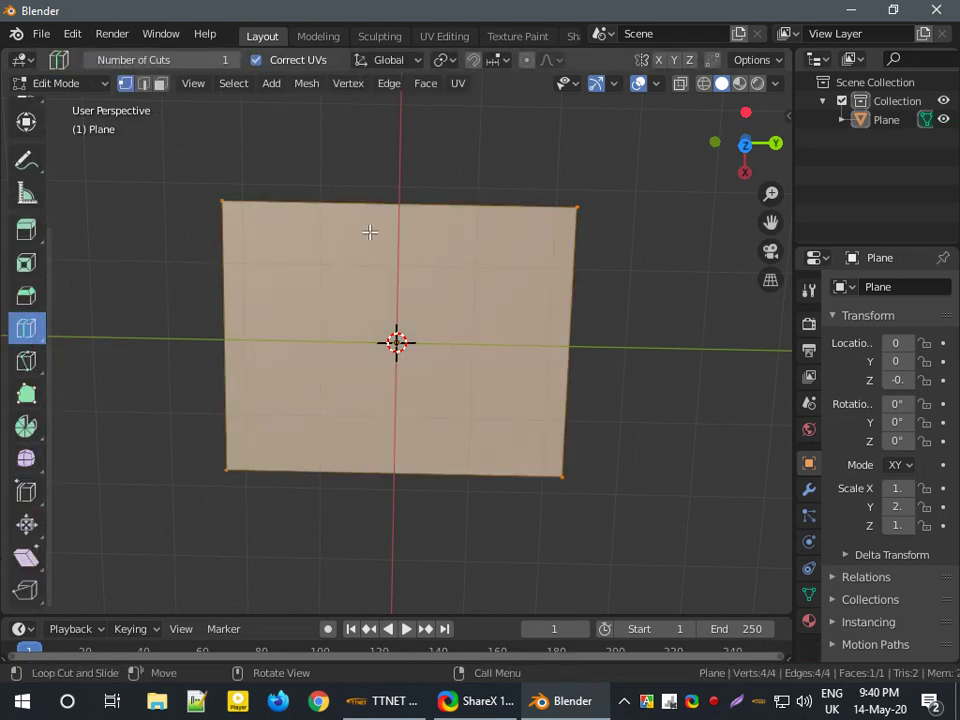
{"action": "left_click", "coordinate": [400, 242]}
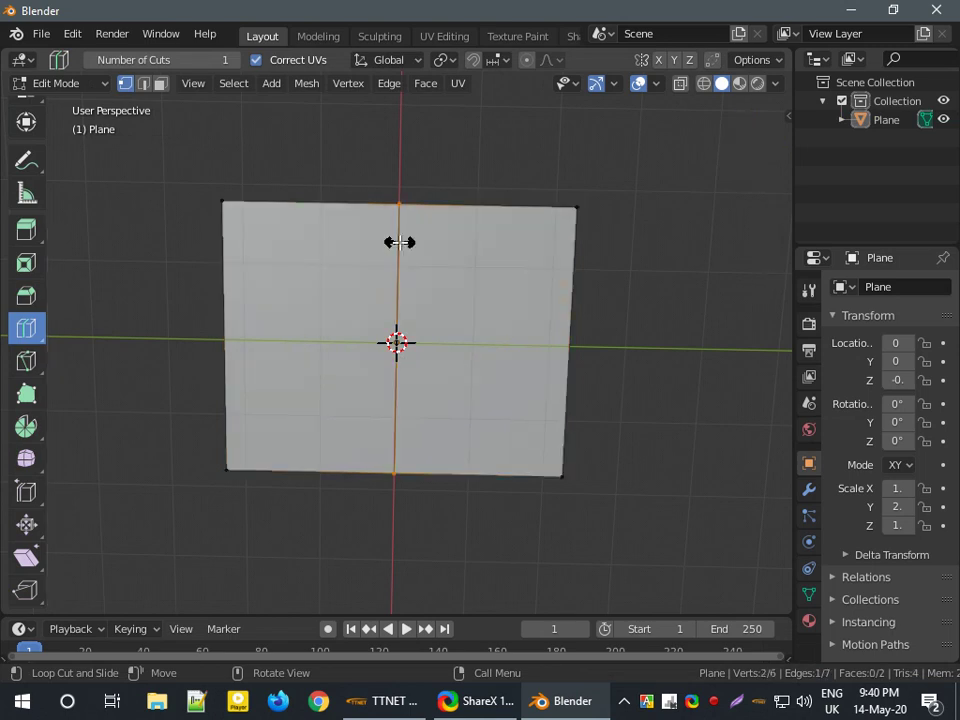
{"action": "left_click", "coordinate": [400, 242]}
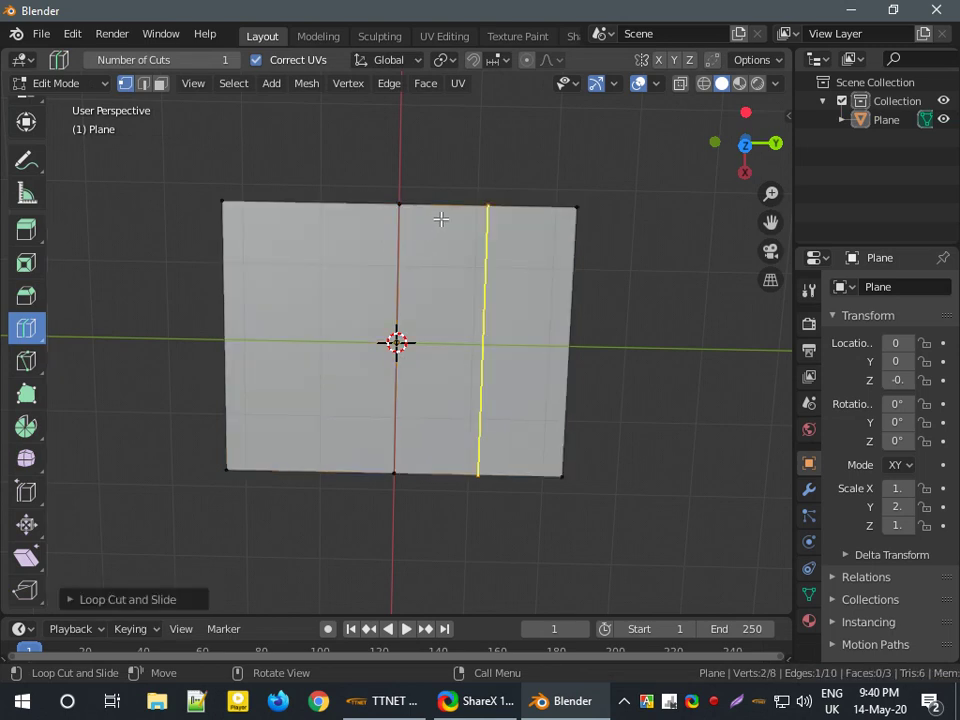
{"action": "left_click", "coordinate": [522, 208]}
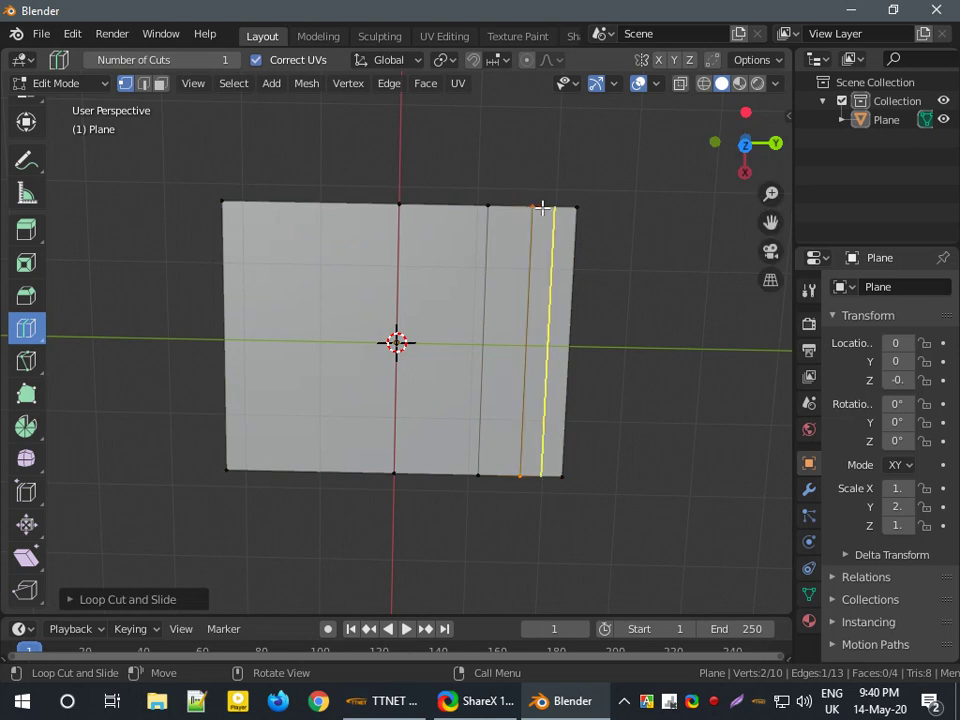
{"action": "left_click", "coordinate": [553, 208]}
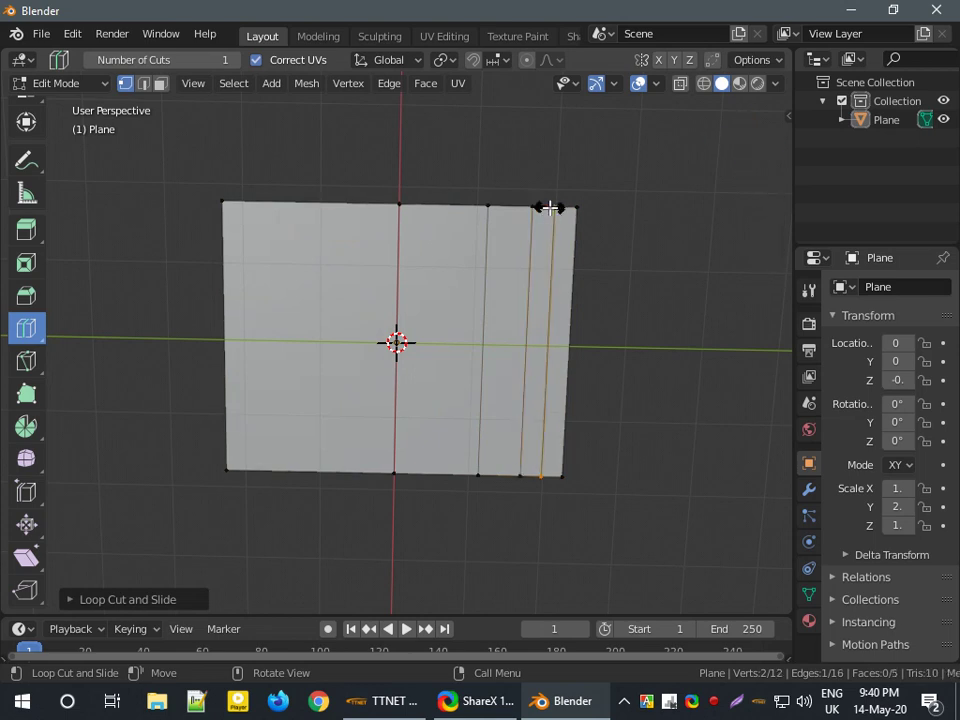
Step: Add edge loops hugging both sides of the centre and near the left edge, making 14 strips
{"action": "left_click", "coordinate": [418, 212]}
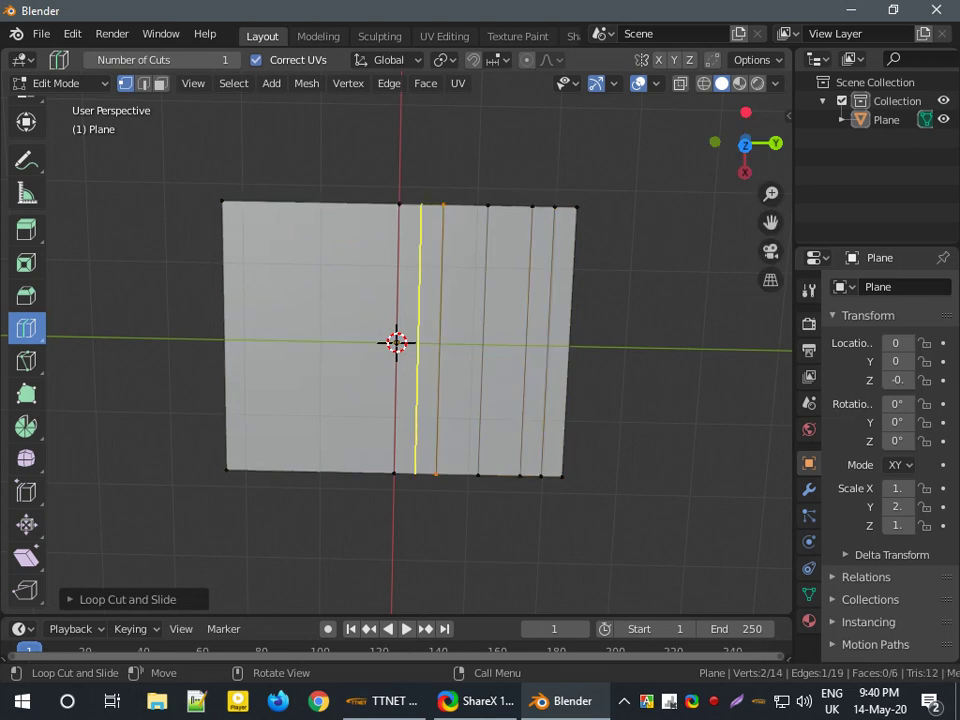
{"action": "left_click", "coordinate": [418, 208]}
{"action": "left_click", "coordinate": [408, 207]}
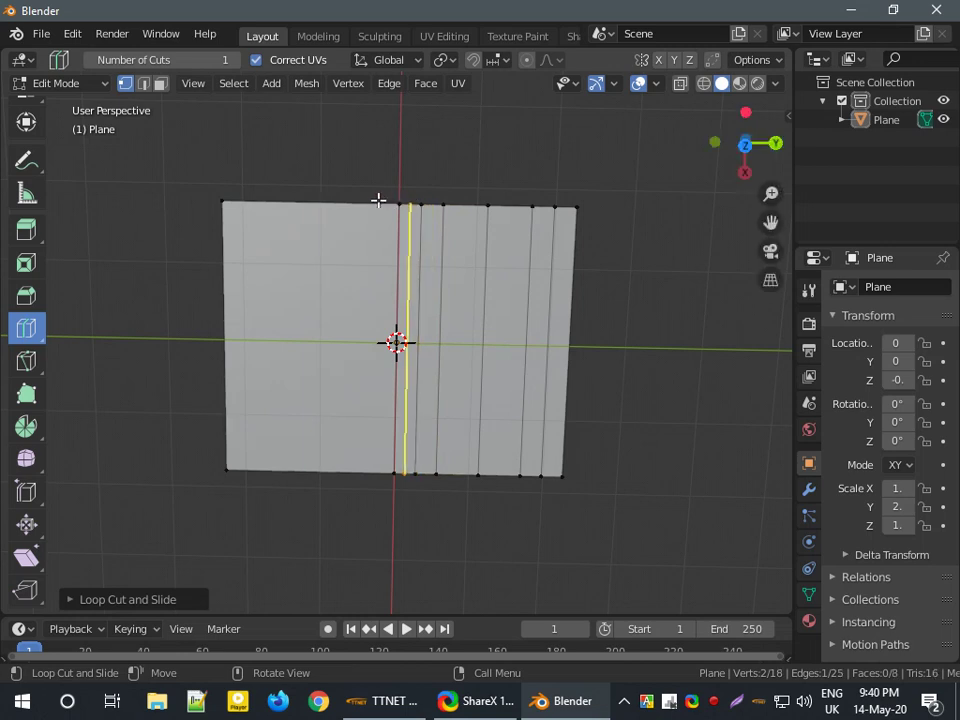
{"action": "left_click", "coordinate": [316, 204]}
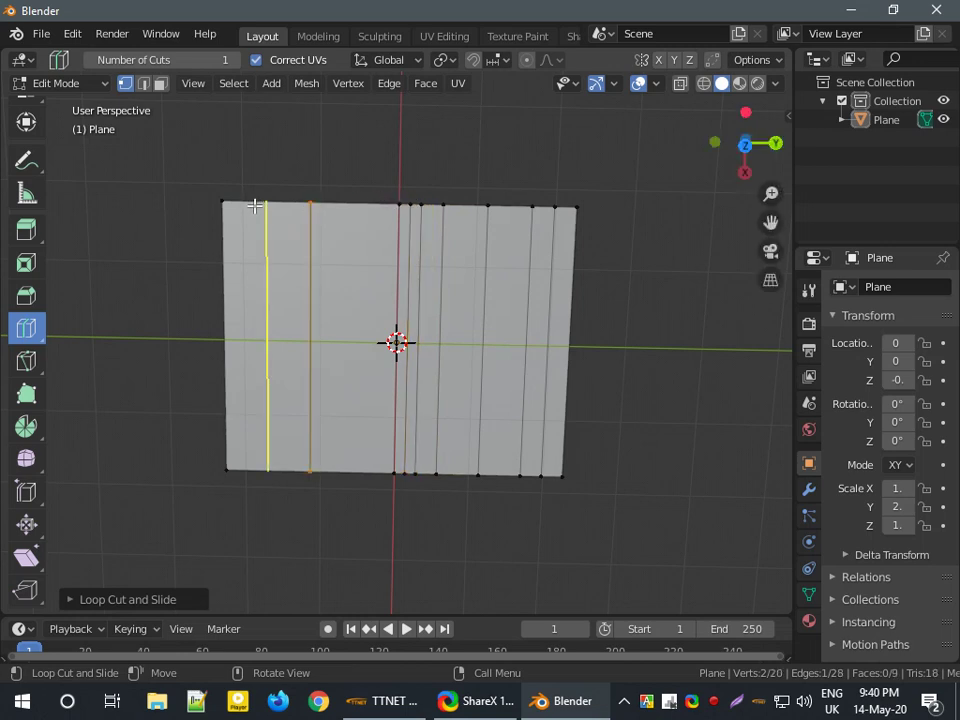
{"action": "left_click", "coordinate": [255, 205]}
{"action": "left_click", "coordinate": [242, 203]}
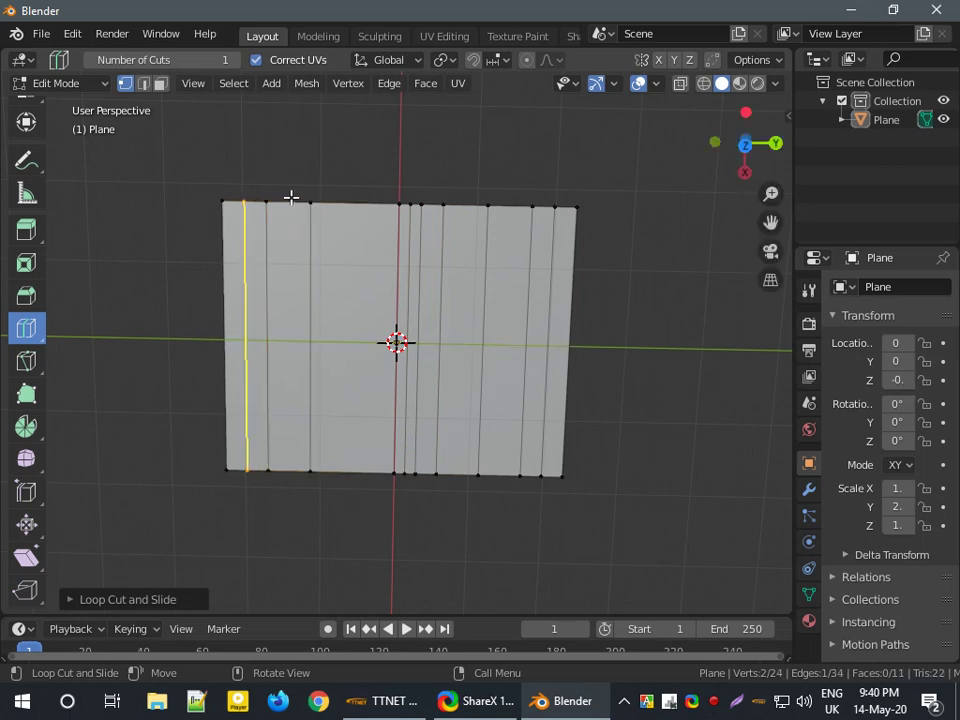
{"action": "left_click", "coordinate": [352, 204]}
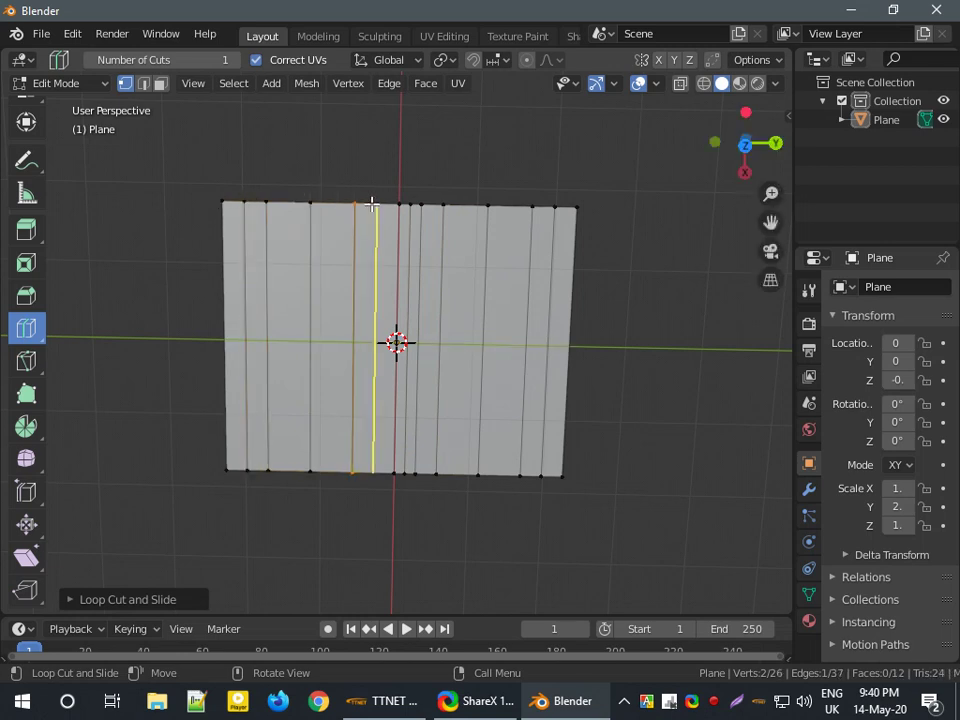
{"action": "left_click", "coordinate": [377, 204]}
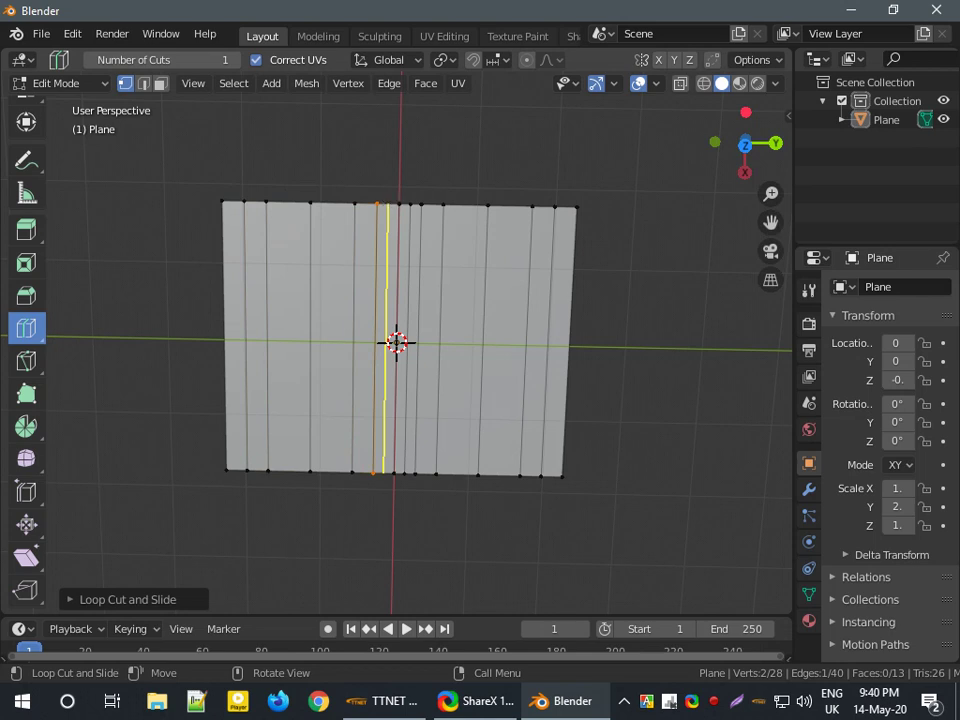
{"action": "left_click", "coordinate": [388, 205]}
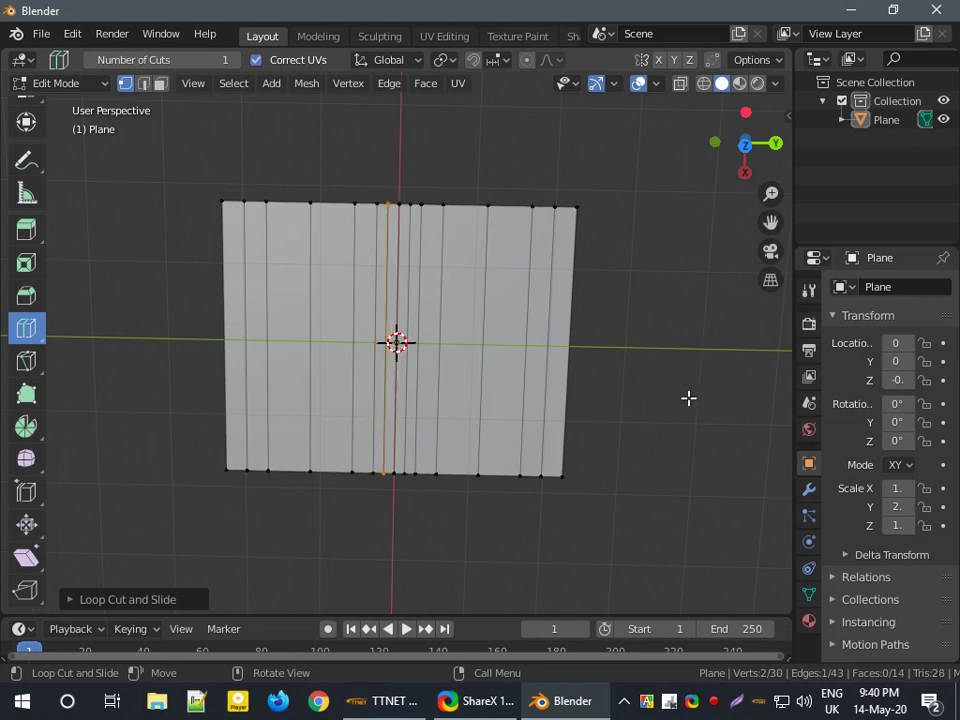
{"action": "left_click", "coordinate": [810, 622]}
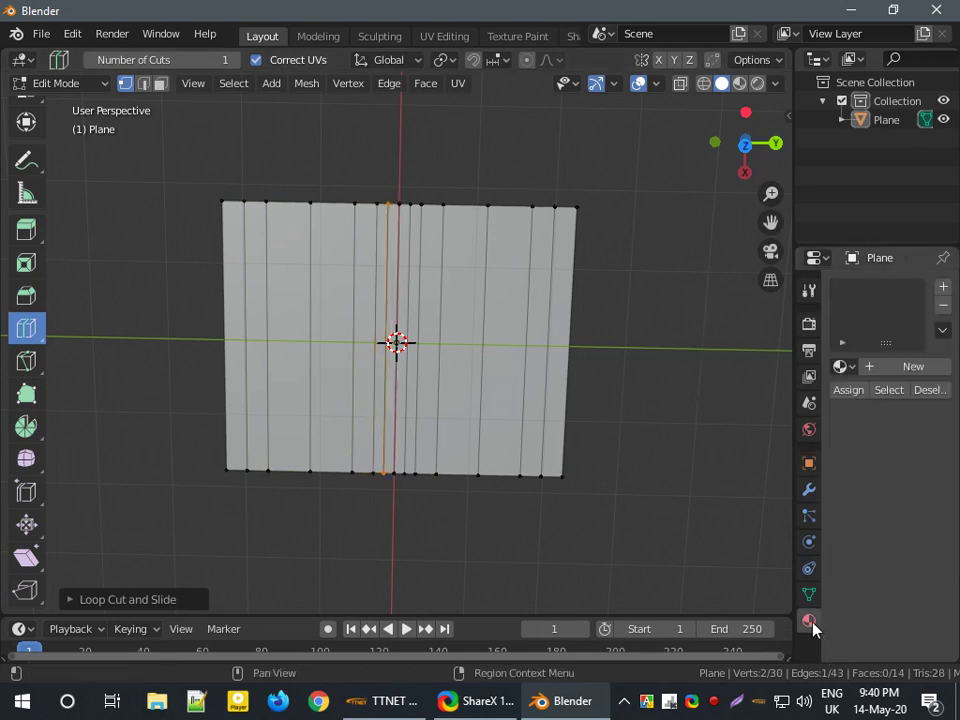
Step: Assign the existing 'Material' and add two slots with new materials Material.001 and Material.002
{"action": "left_click", "coordinate": [843, 367]}
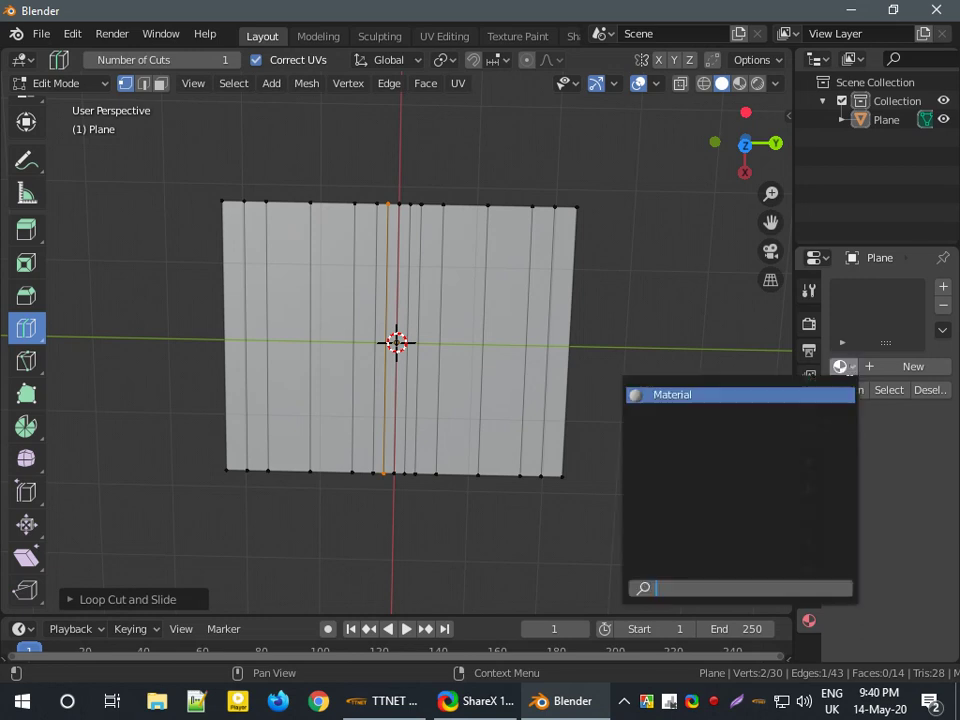
{"action": "left_click", "coordinate": [780, 396]}
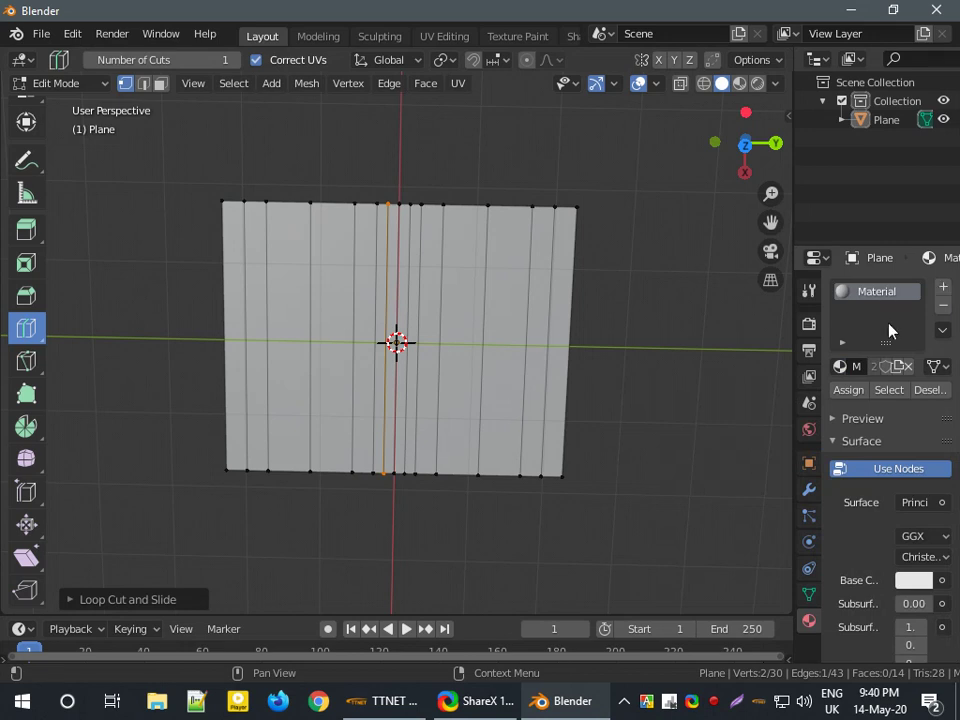
{"action": "left_click", "coordinate": [943, 290]}
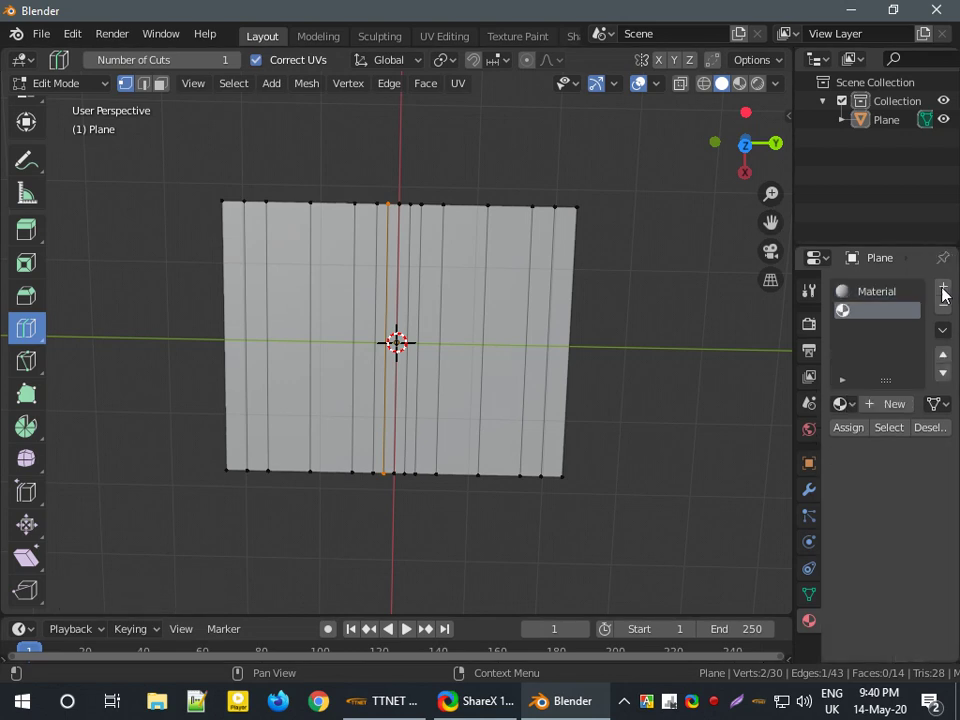
{"action": "left_click", "coordinate": [889, 405]}
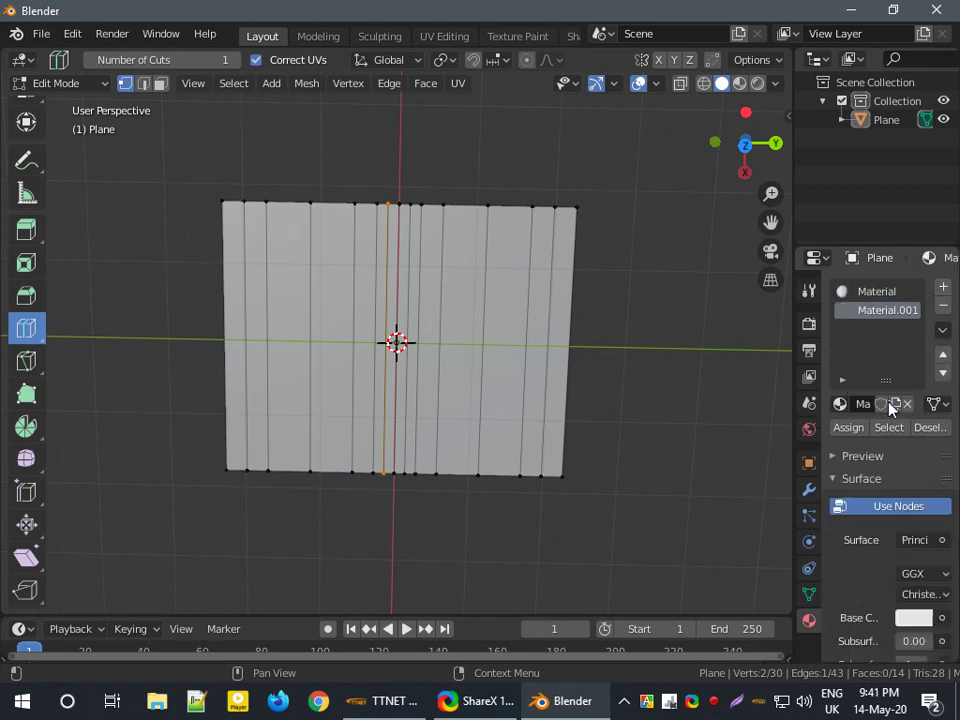
{"action": "left_click", "coordinate": [943, 288]}
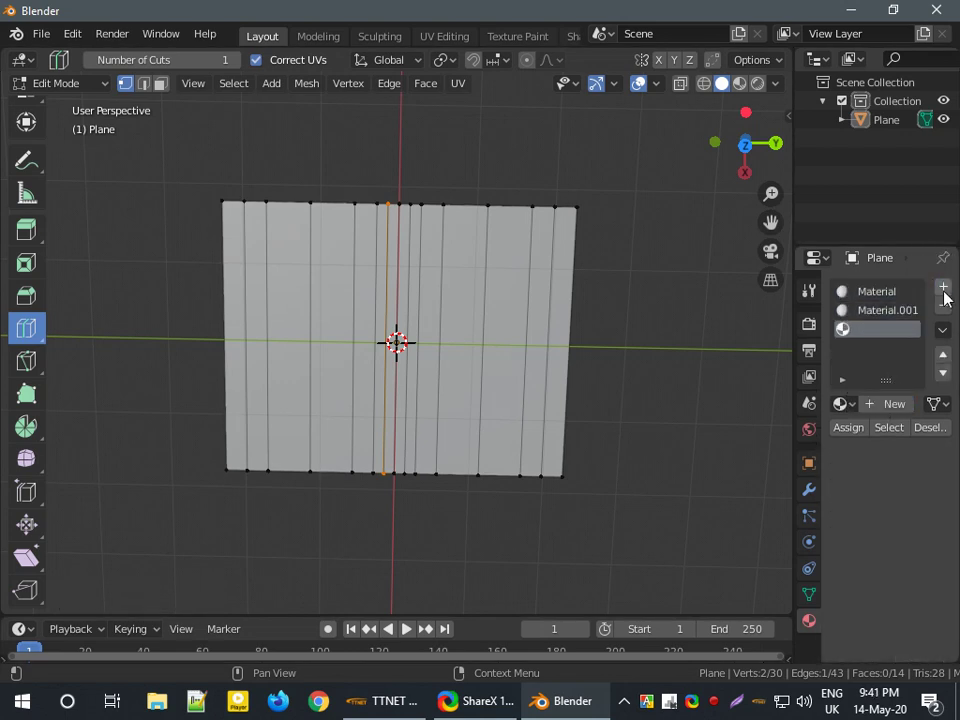
{"action": "left_click", "coordinate": [893, 404]}
{"action": "left_click", "coordinate": [868, 292]}
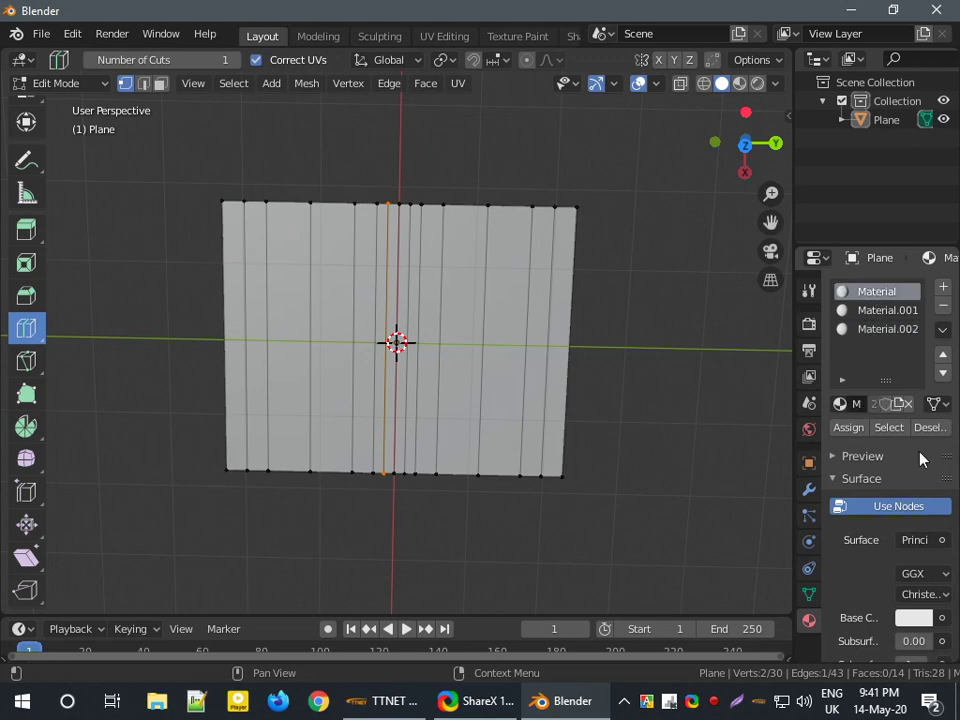
{"action": "left_click", "coordinate": [918, 617]}
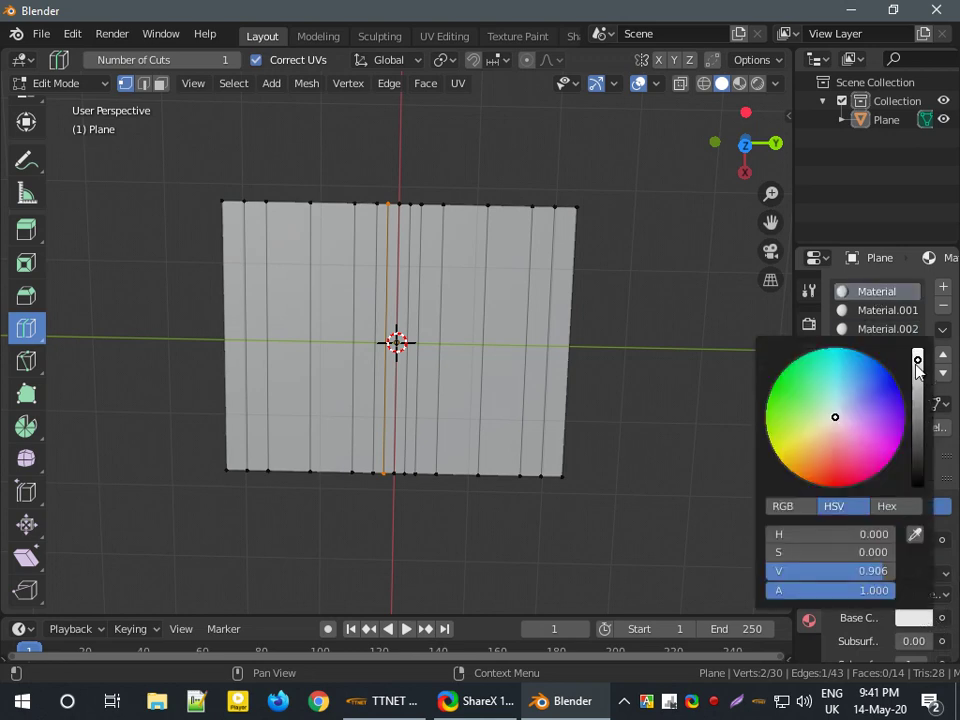
Step: Darken Material's base colour to black and switch to box selection in Face select mode
{"action": "mouse_move", "coordinate": [925, 382]}
{"action": "left_mouse_down"}
{"action": "mouse_move", "coordinate": [917, 484]}
{"action": "mouse_move", "coordinate": [913, 477]}
{"action": "left_mouse_up"}
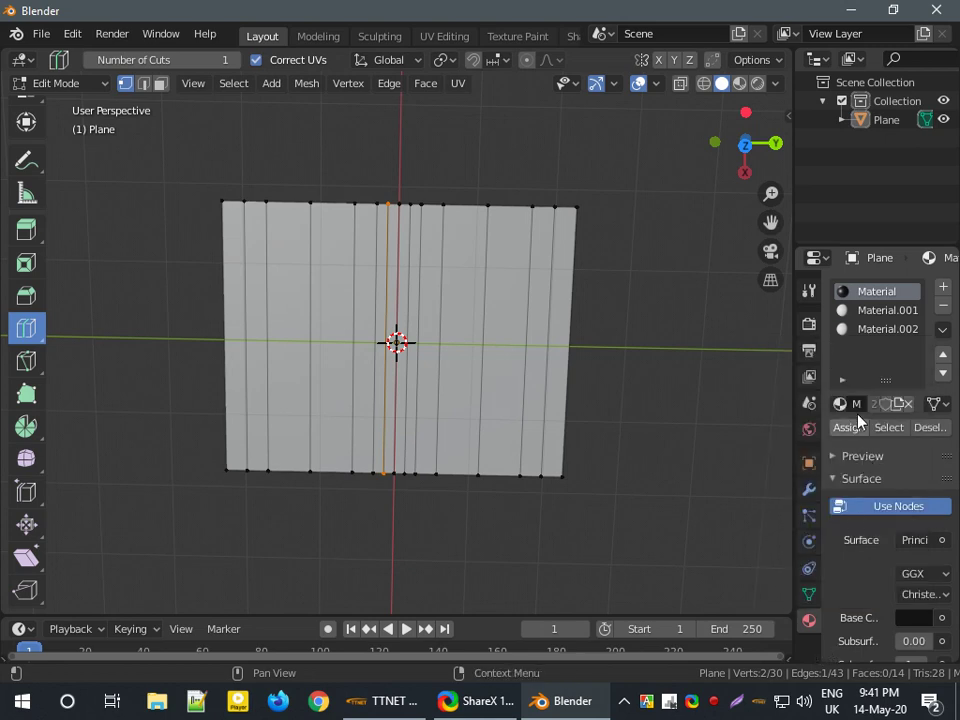
{"action": "scroll", "coordinate": [12, 138], "scroll_direction": "up", "scroll_amount": 4}
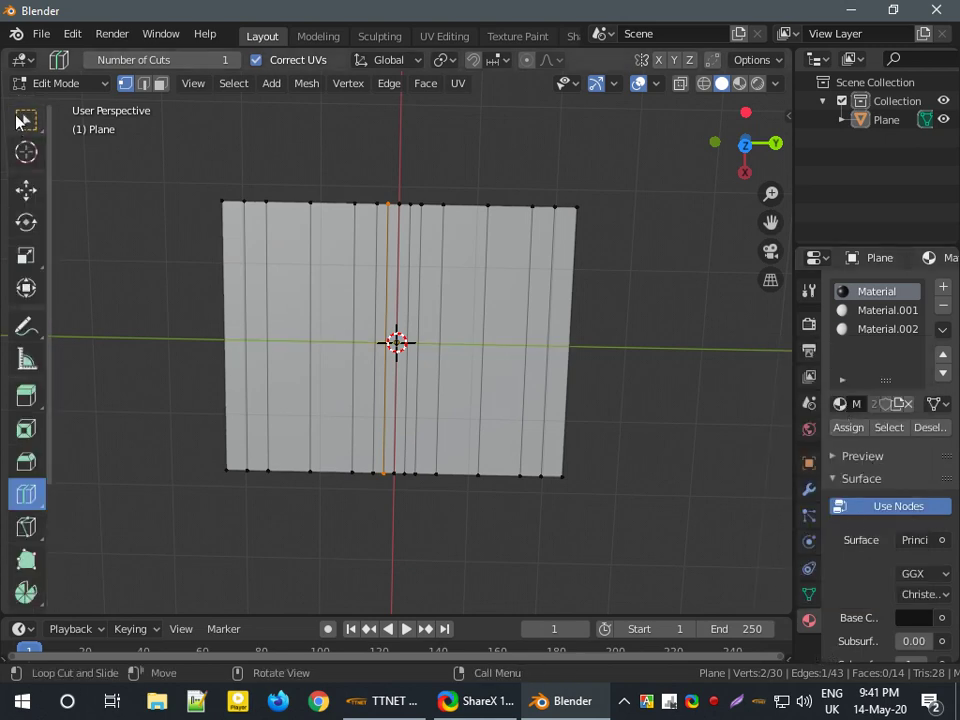
{"action": "left_click", "coordinate": [24, 119]}
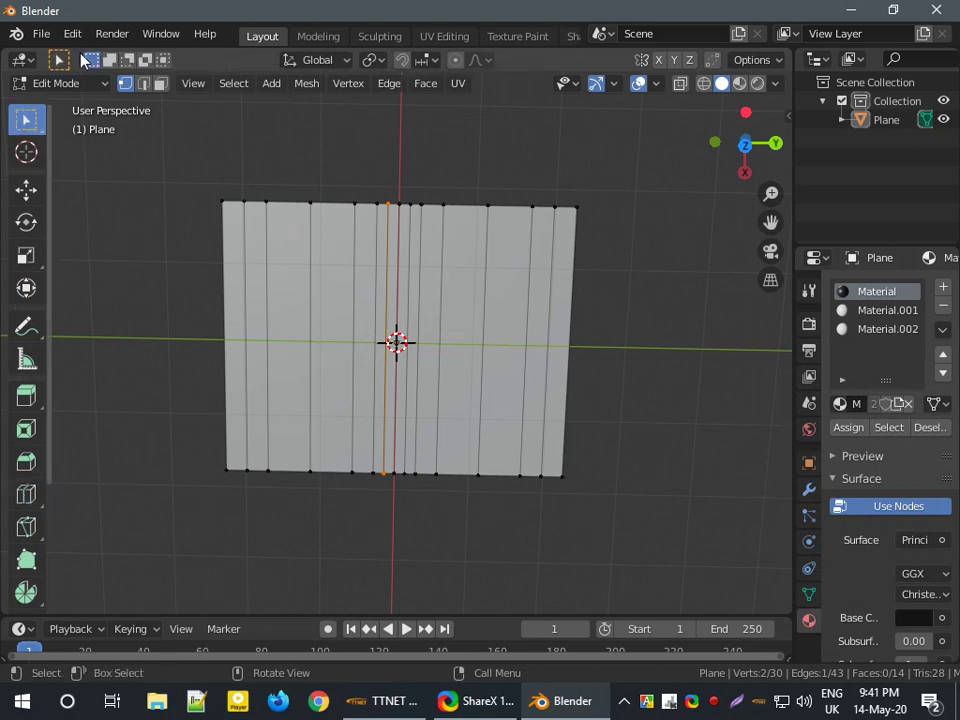
{"action": "left_click", "coordinate": [160, 84]}
Step: Colour Material.001 yellow (H 0.148, S 0.781, V 0.906)
{"action": "scroll", "coordinate": [64, 143], "scroll_direction": "up", "scroll_amount": 3}
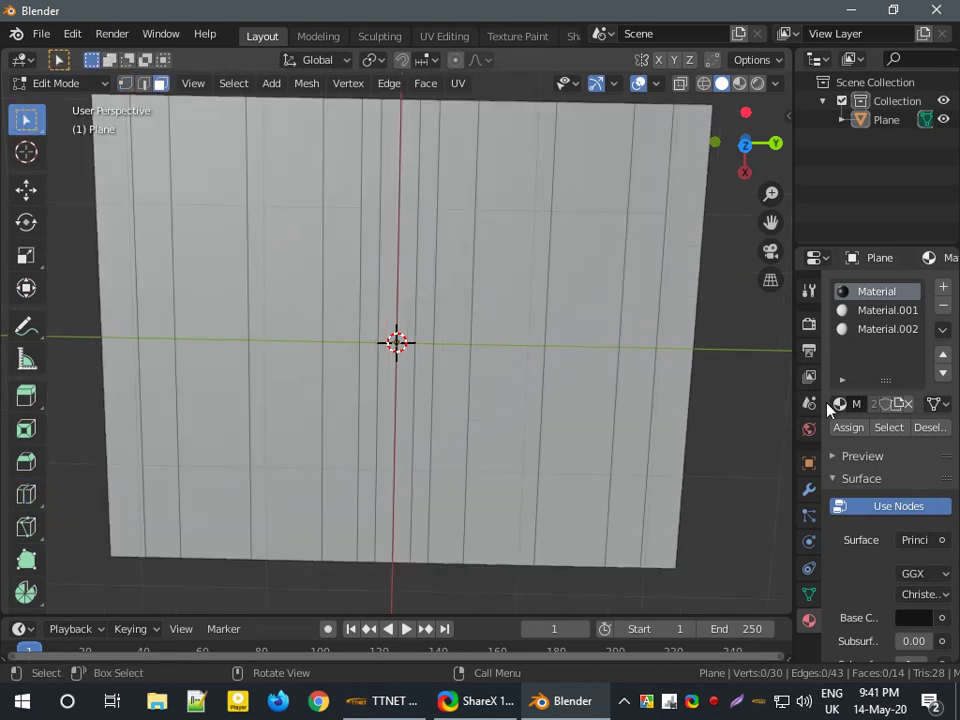
{"action": "left_click", "coordinate": [850, 311]}
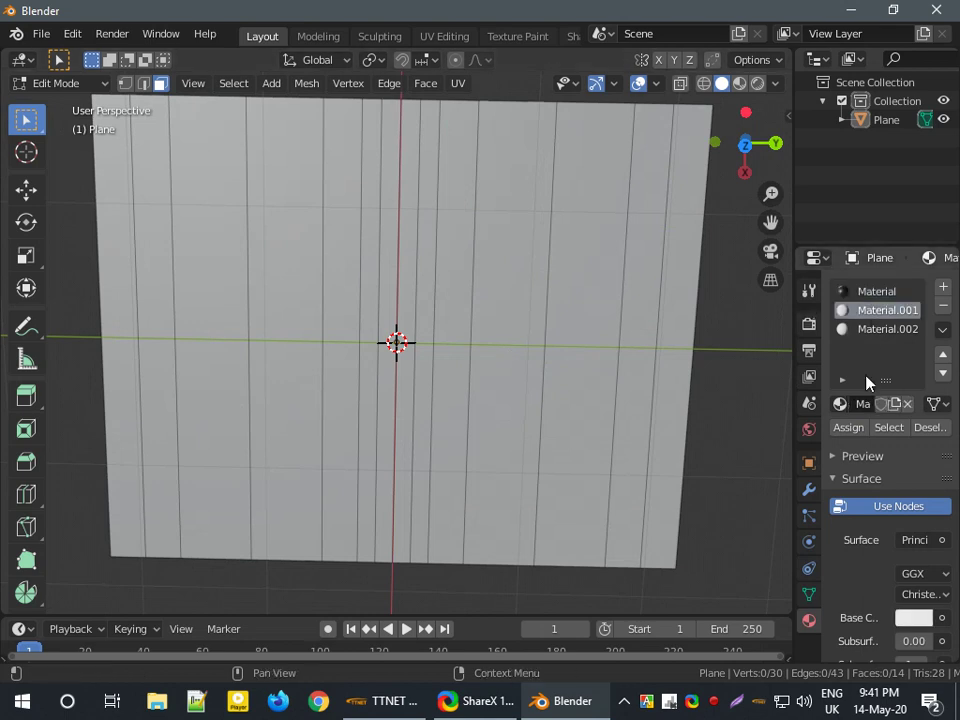
{"action": "left_click", "coordinate": [914, 618]}
{"action": "left_click_drag", "start_coordinate": [835, 417], "coordinate": [791, 450]}
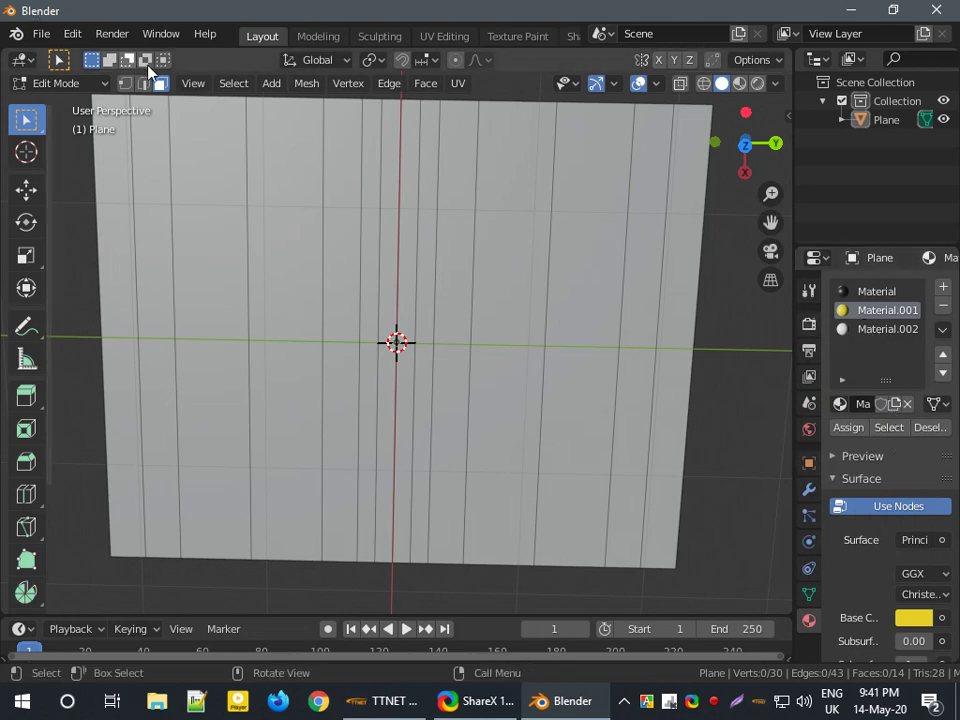
Step: Assign the yellow Material.001 to the strips near the right and left edges
{"action": "left_click", "coordinate": [655, 140]}
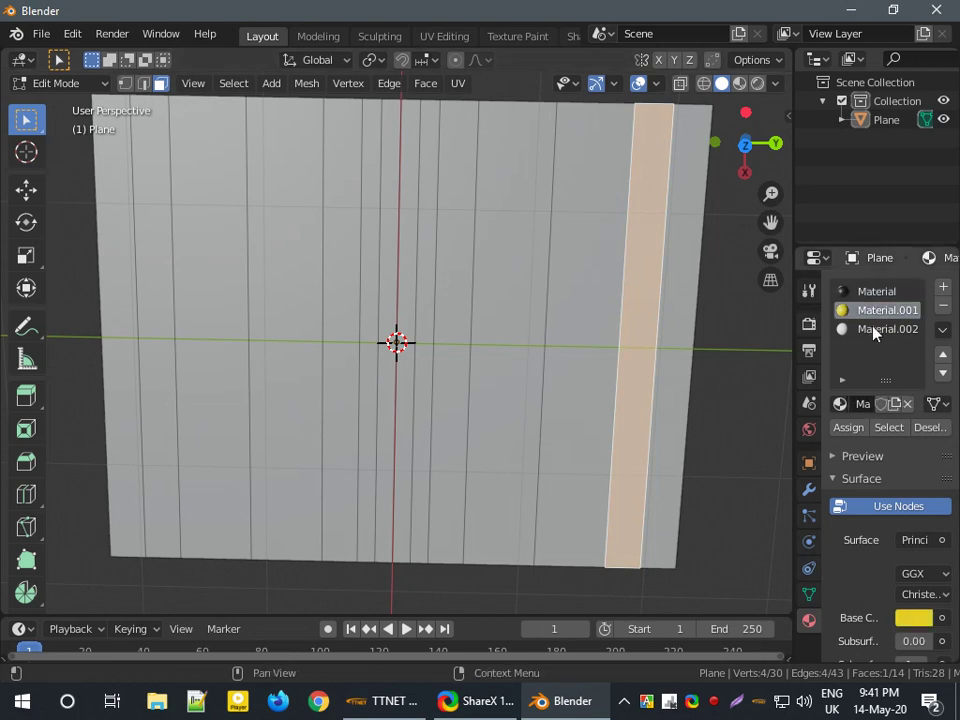
{"action": "left_click", "coordinate": [848, 427]}
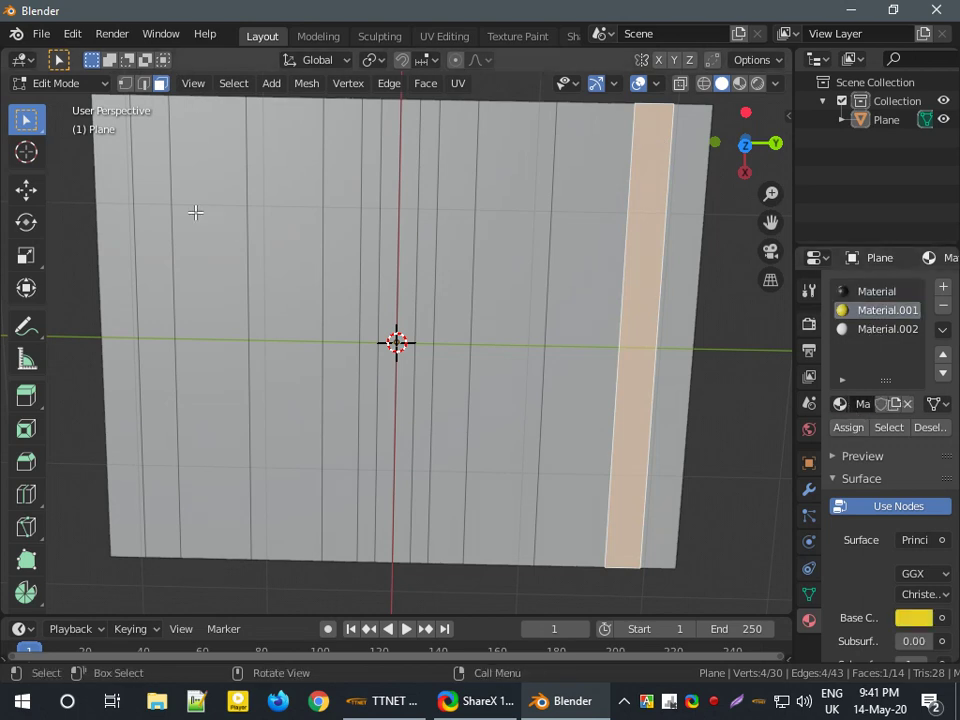
{"action": "left_click", "coordinate": [147, 183]}
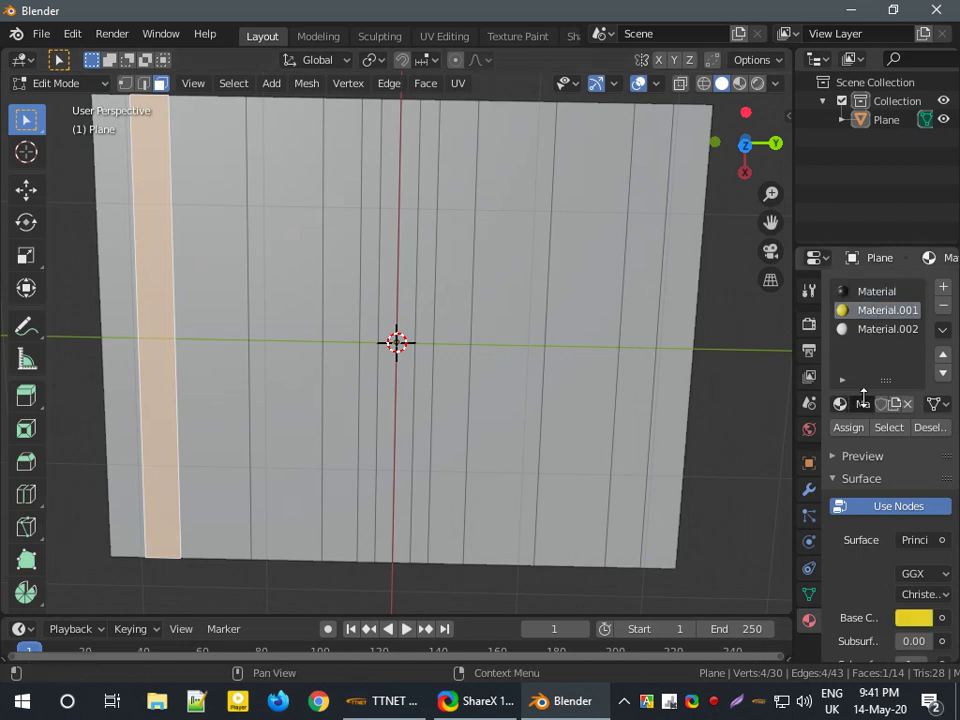
{"action": "left_click", "coordinate": [857, 432]}
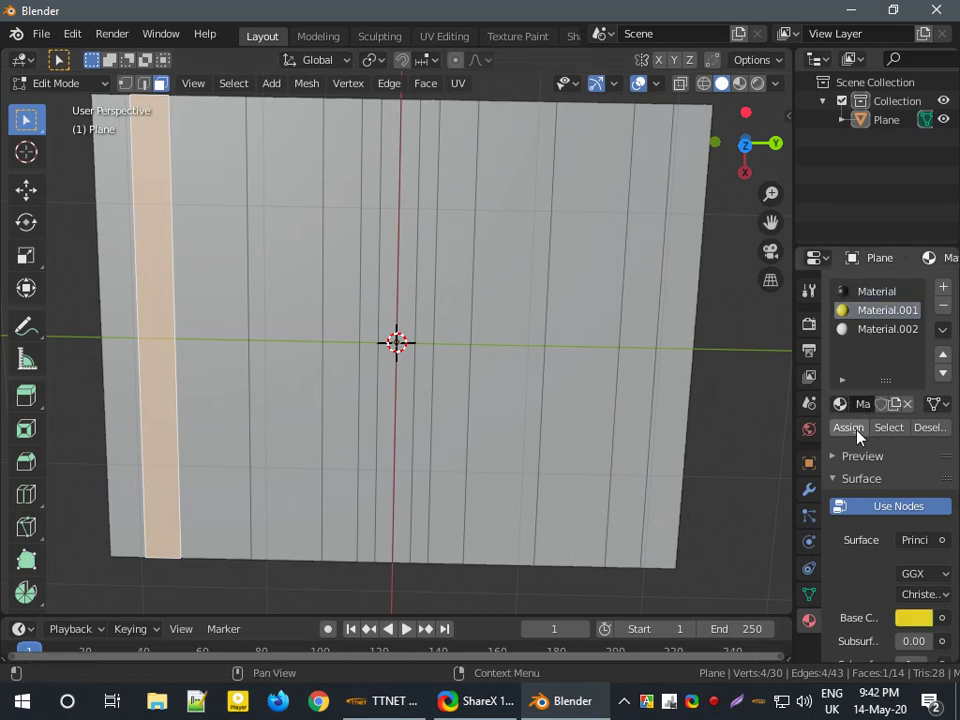
Step: Assign Material.002 to the road's centre strip
{"action": "left_click", "coordinate": [862, 331]}
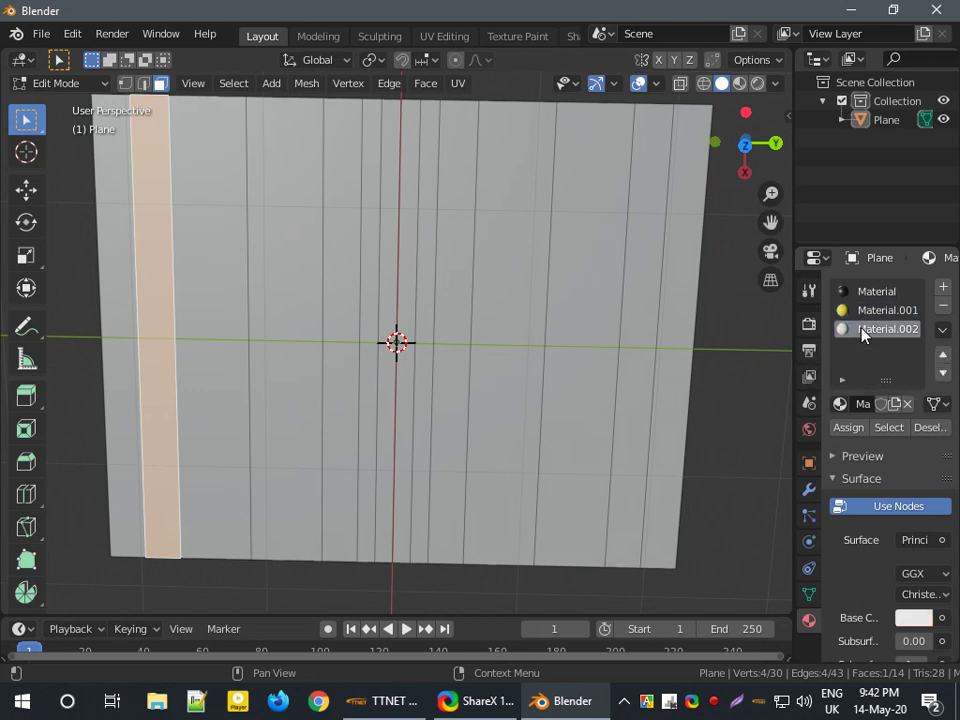
{"action": "left_click", "coordinate": [407, 157]}
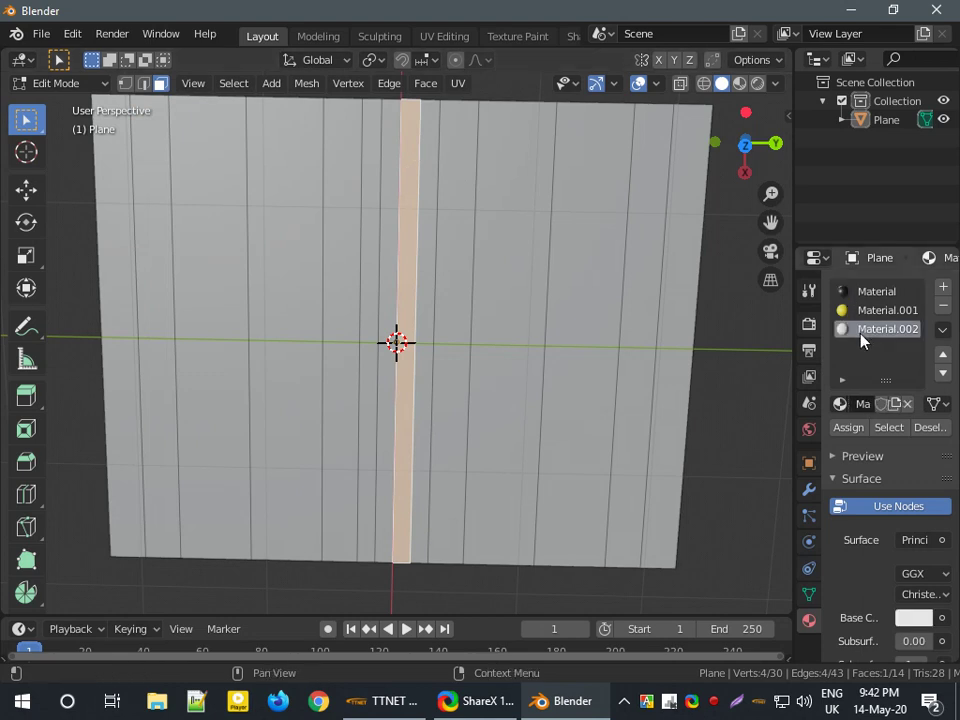
{"action": "left_click", "coordinate": [850, 428]}
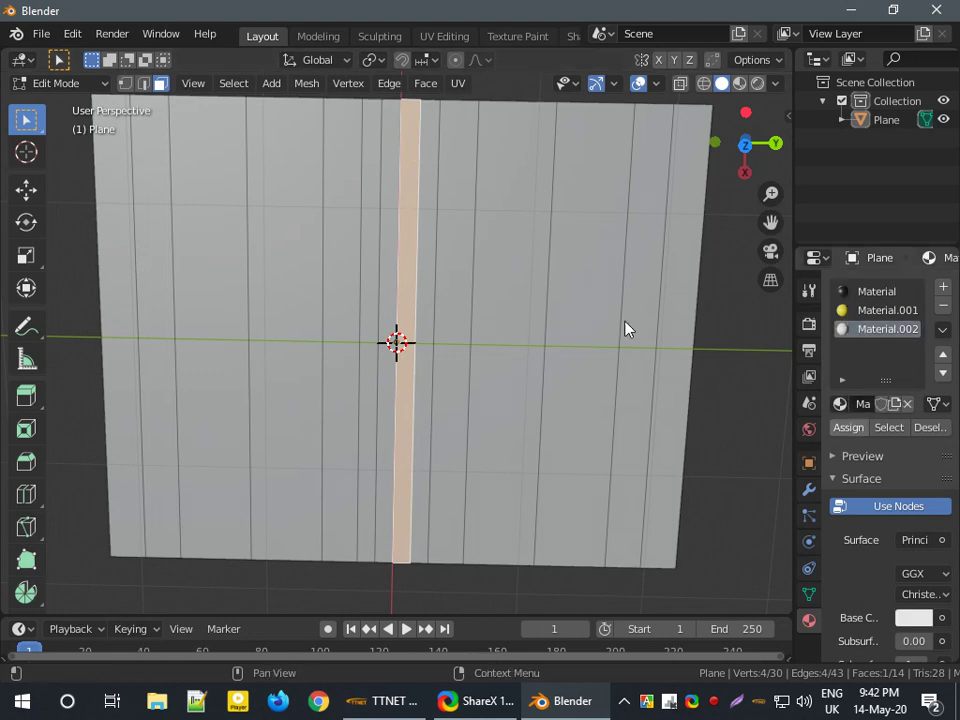
{"action": "left_click", "coordinate": [386, 181]}
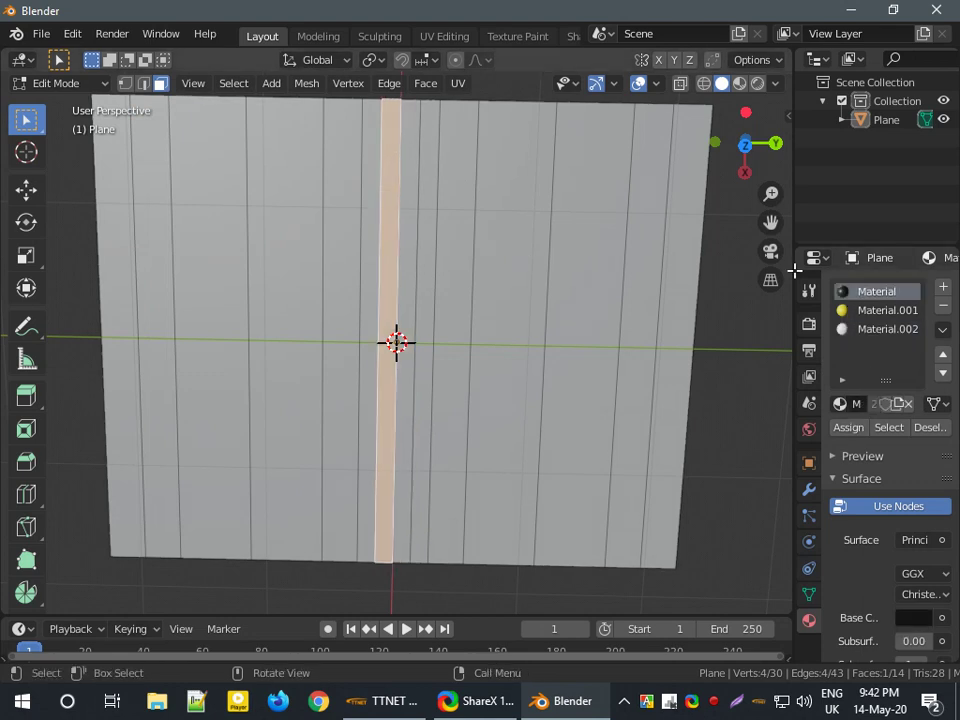
{"action": "left_click", "coordinate": [859, 331]}
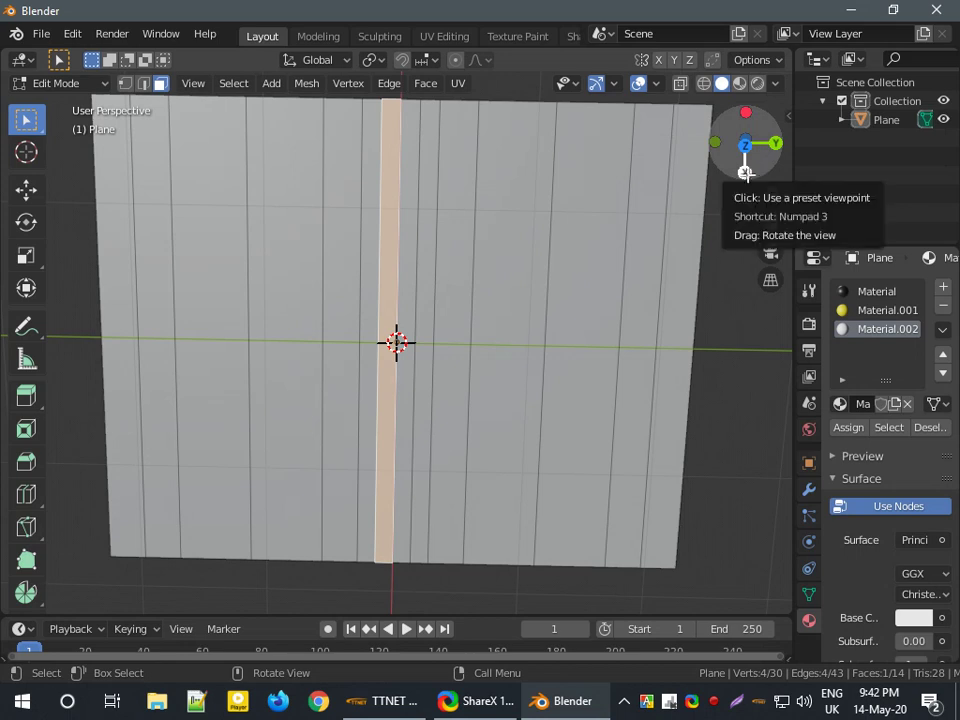
Step: View along the road, deselect the centre face and switch back to Object Mode
{"action": "mouse_move", "coordinate": [745, 155]}
{"action": "left_mouse_down"}
{"action": "mouse_move", "coordinate": [745, 185]}
{"action": "mouse_move", "coordinate": [745, 160]}
{"action": "mouse_move", "coordinate": [678, 196]}
{"action": "left_mouse_up"}
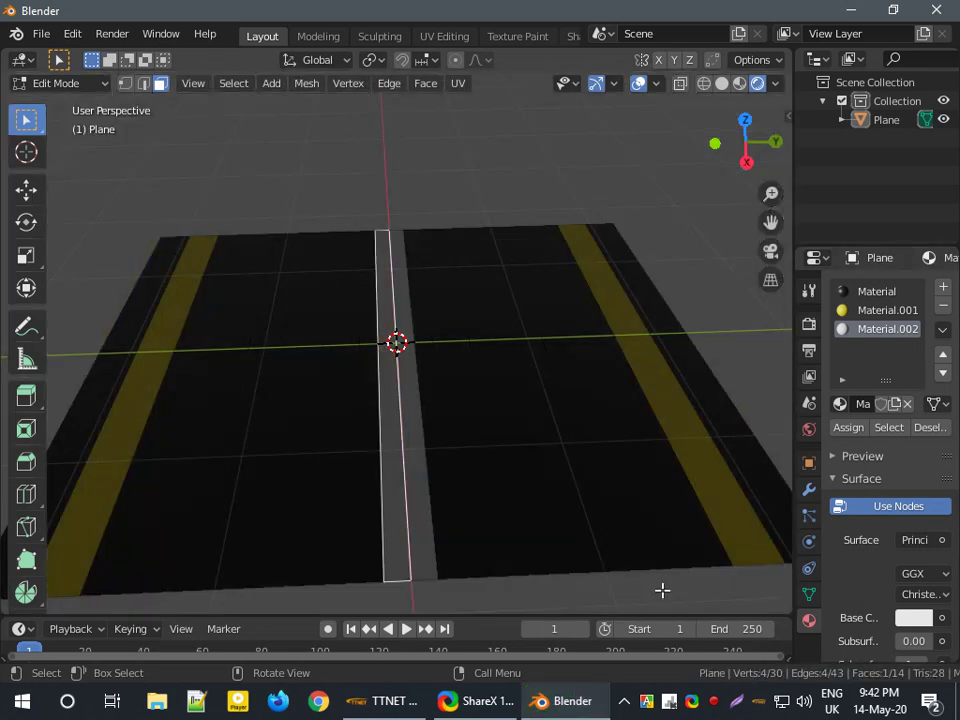
{"action": "left_click", "coordinate": [680, 594]}
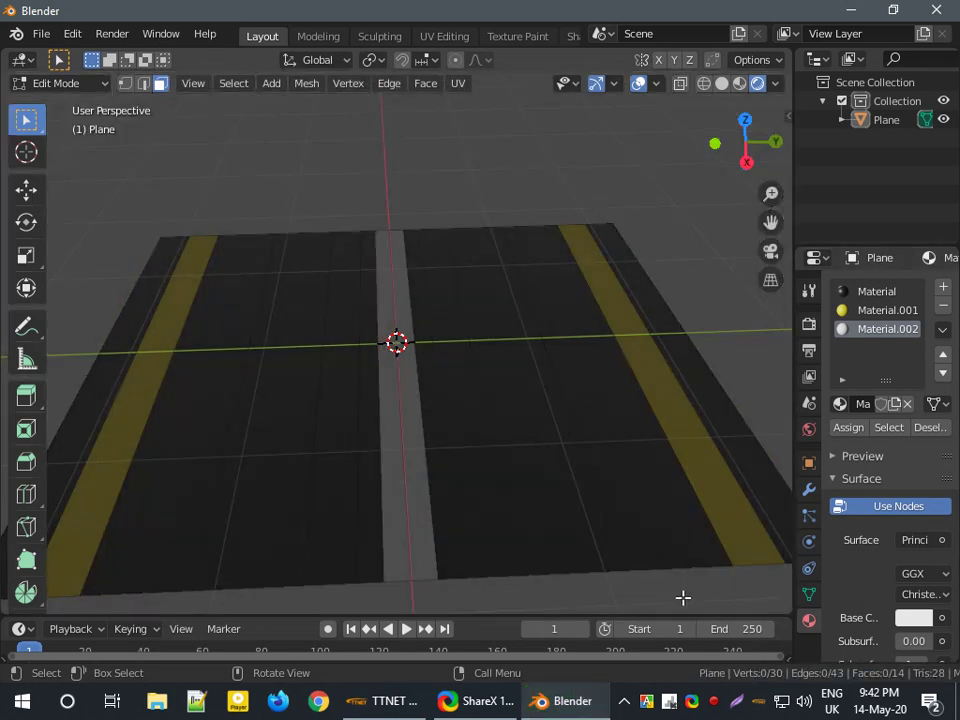
{"action": "scroll", "coordinate": [515, 440], "scroll_direction": "down", "scroll_amount": 2}
{"action": "scroll", "coordinate": [471, 447], "scroll_direction": "down", "scroll_amount": 1}
{"action": "scroll", "coordinate": [471, 447], "scroll_direction": "down", "scroll_amount": 1}
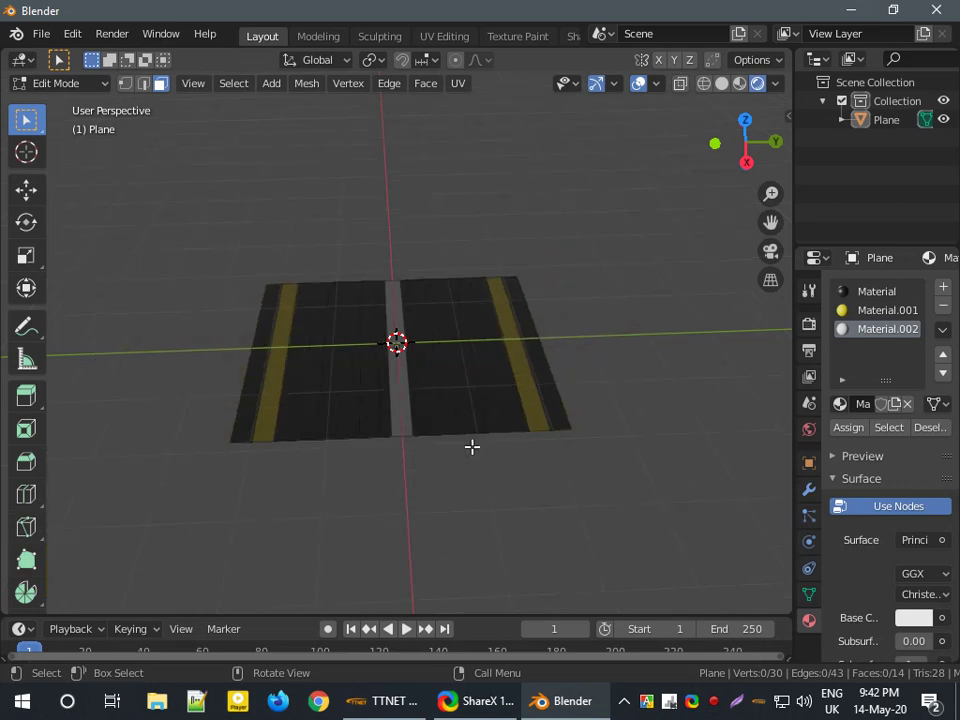
{"action": "scroll", "coordinate": [472, 447], "scroll_direction": "up", "scroll_amount": 2}
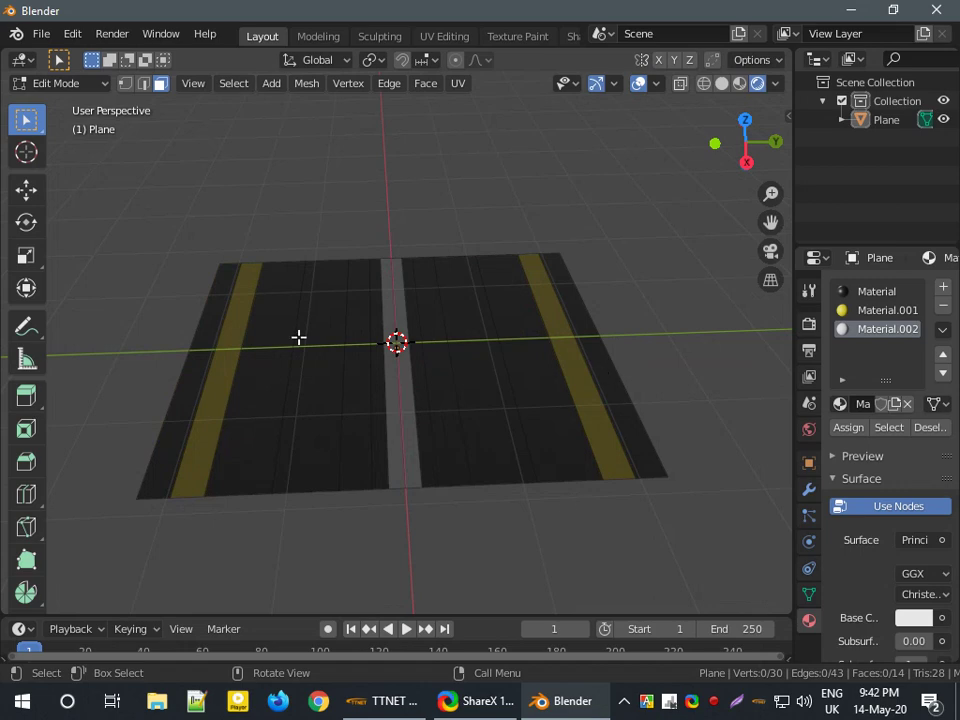
{"action": "scroll", "coordinate": [514, 431], "scroll_direction": "up", "scroll_amount": 1}
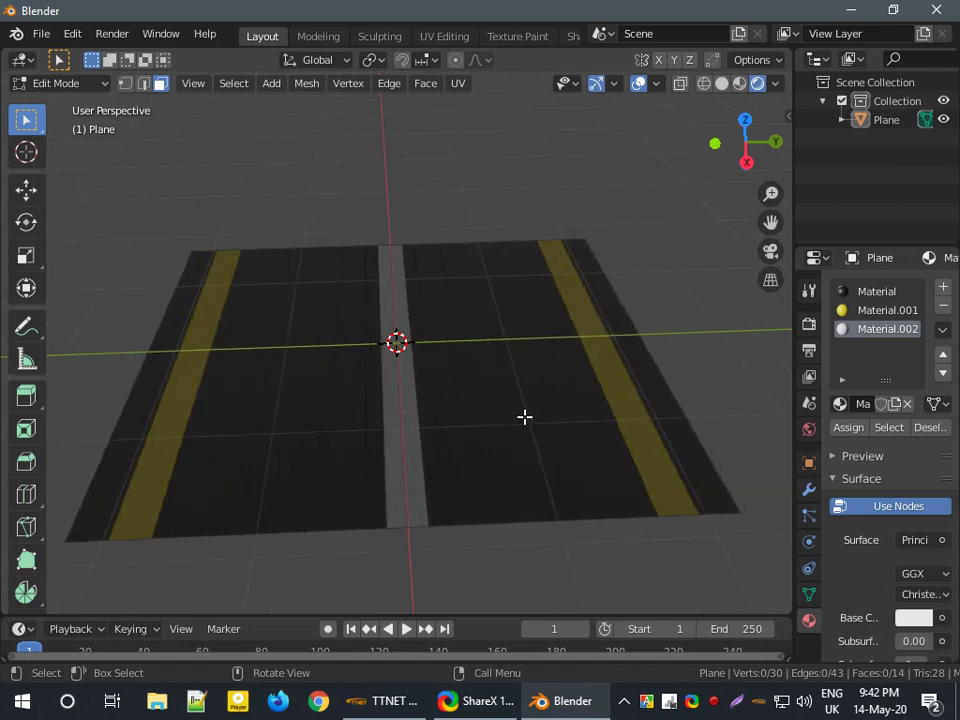
{"action": "scroll", "coordinate": [525, 418], "scroll_direction": "down", "scroll_amount": 1}
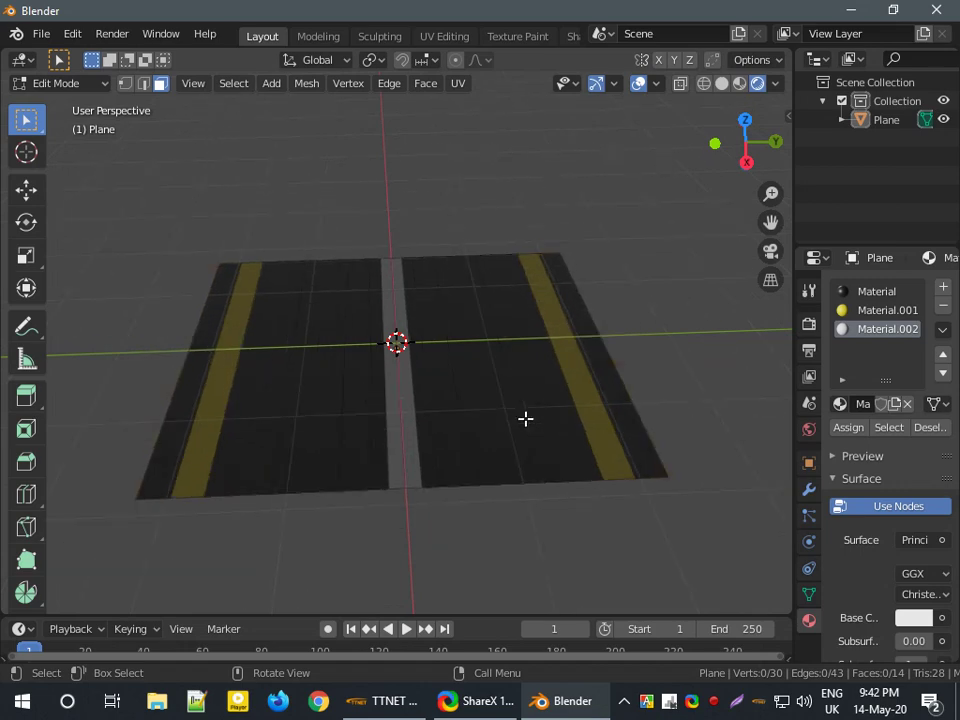
{"action": "key", "text": "Tab"}
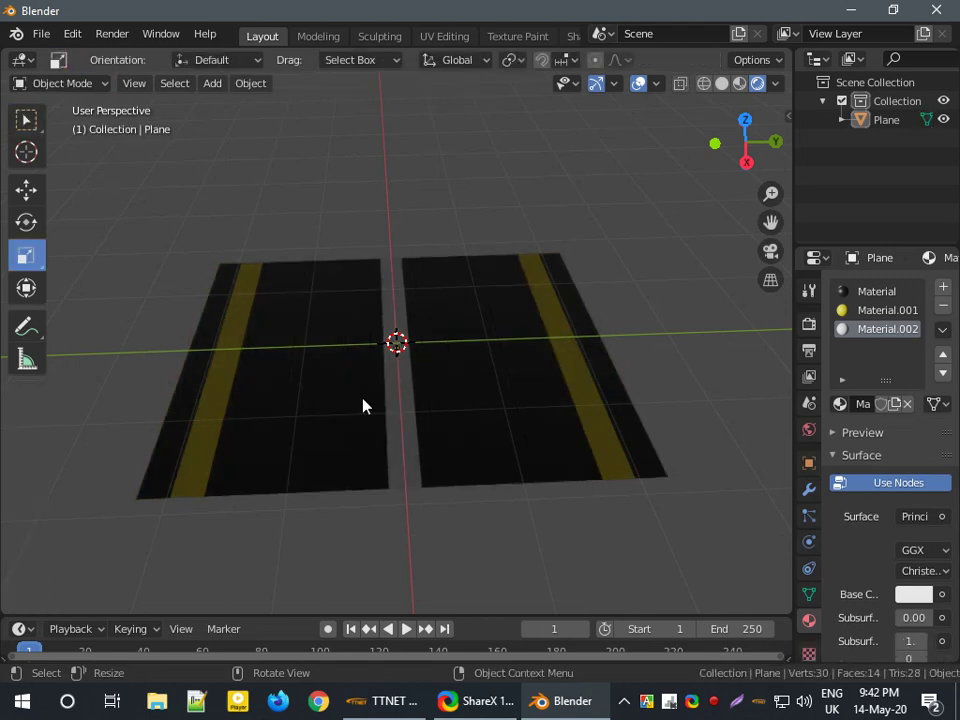
Step: Add a NURBS Path curve, then select the road plane and re-enter its Edit Mode
{"action": "key", "text": "shift+a"}
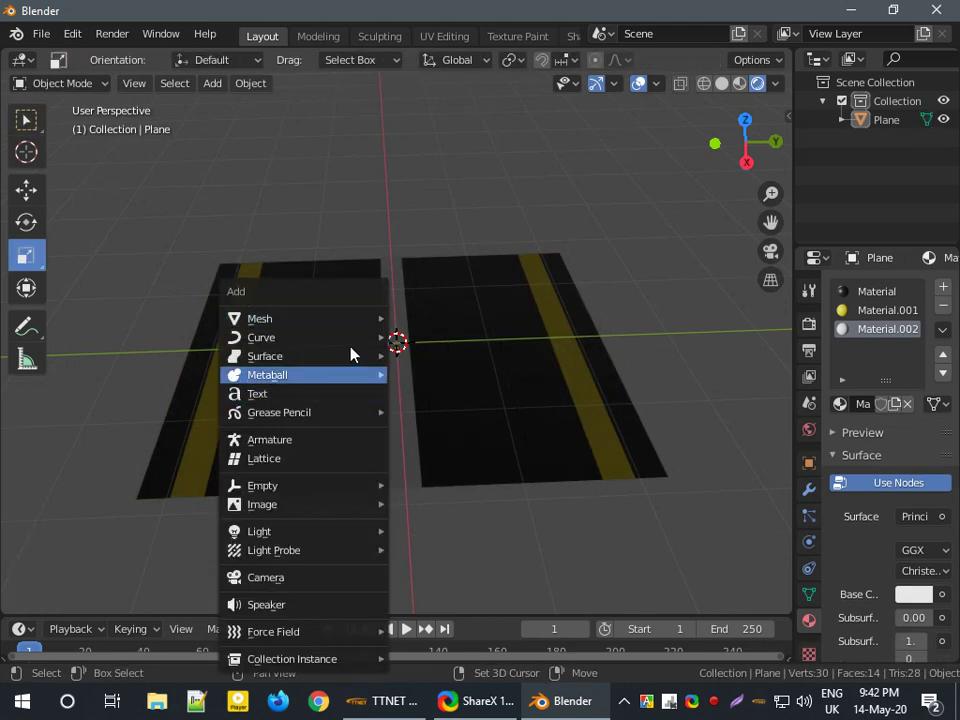
{"action": "mouse_move", "coordinate": [262, 337]}
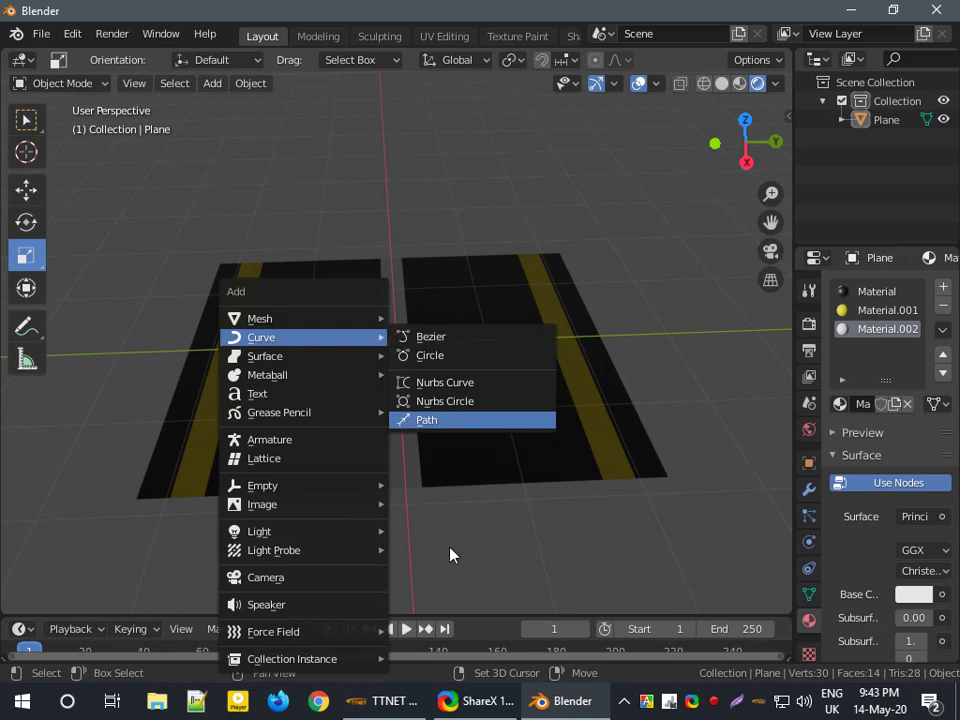
{"action": "key", "text": "Return"}
{"action": "key", "text": "shift+a"}
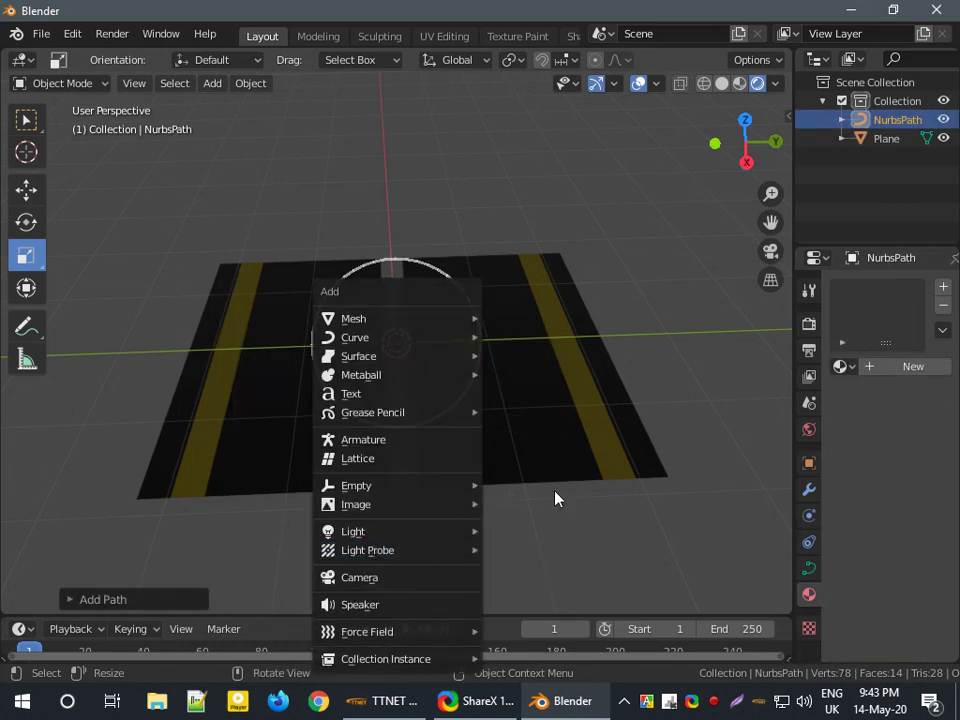
{"action": "key", "text": "Escape"}
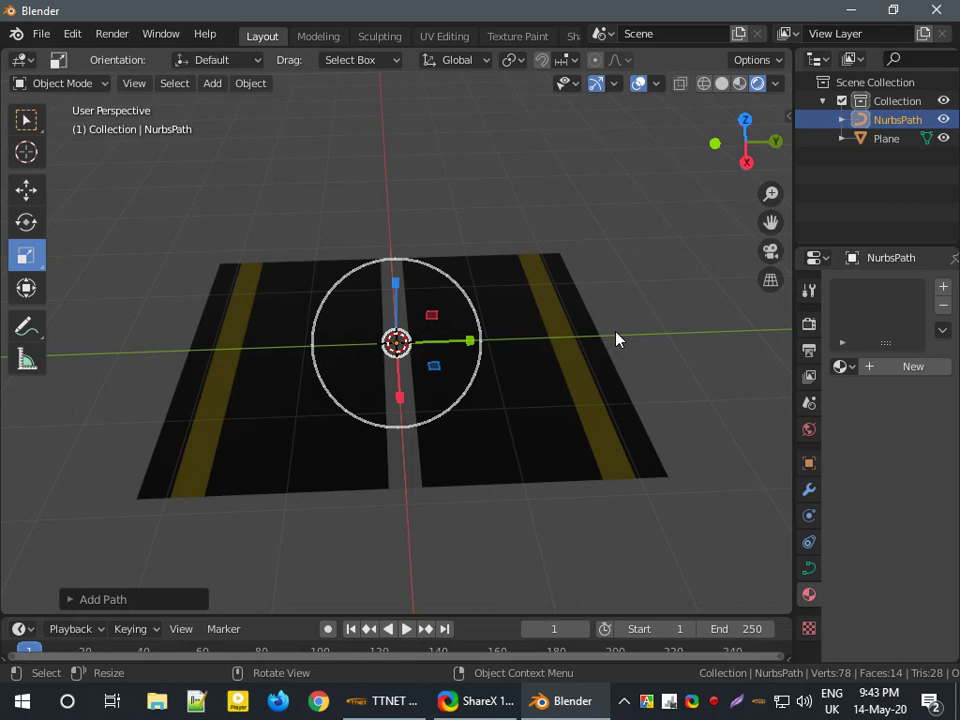
{"action": "left_click", "coordinate": [610, 340]}
{"action": "key", "text": "Tab"}
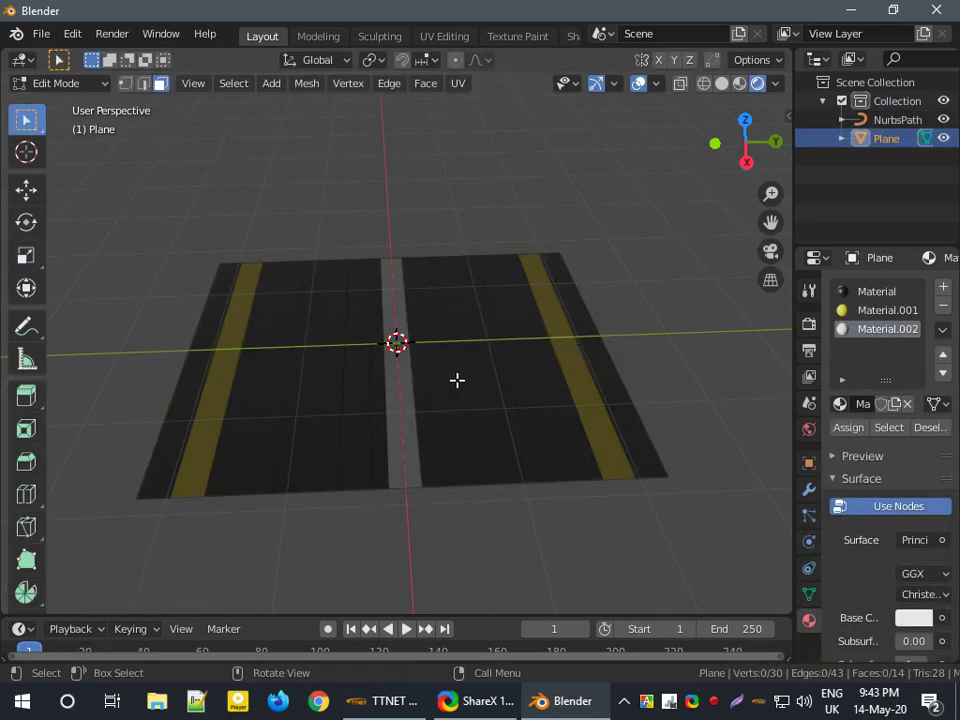
Step: Show the road plane's Modifier Properties, leaving its modifier stack empty
{"action": "scroll", "coordinate": [405, 365], "scroll_direction": "up", "scroll_amount": 2}
{"action": "scroll", "coordinate": [415, 360], "scroll_direction": "up", "scroll_amount": 2}
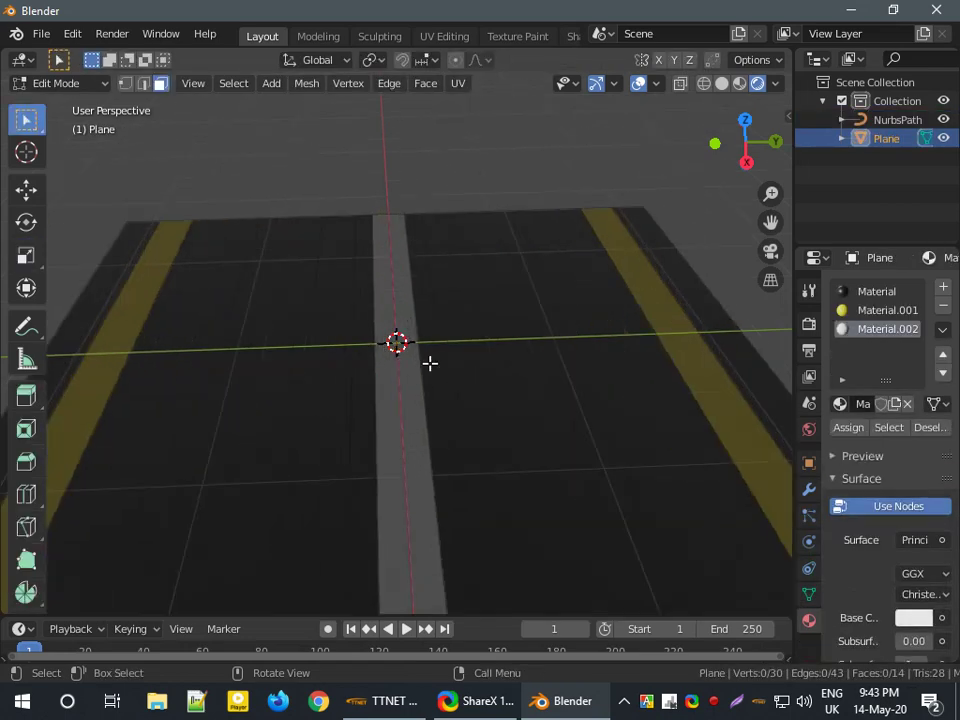
{"action": "scroll", "coordinate": [437, 362], "scroll_direction": "down", "scroll_amount": 2}
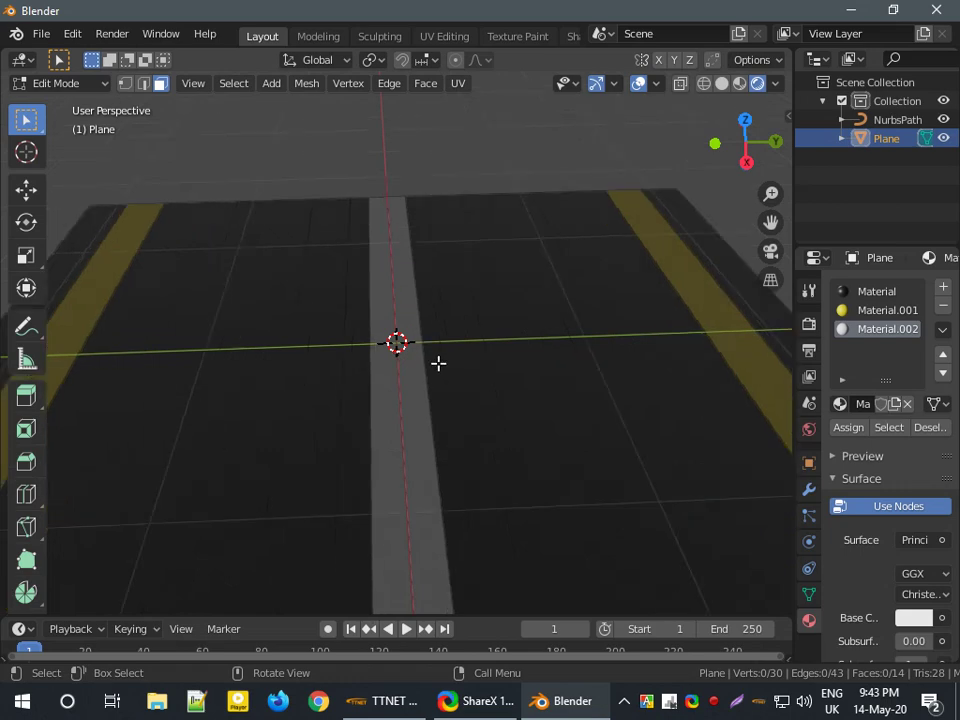
{"action": "scroll", "coordinate": [437, 364], "scroll_direction": "down", "scroll_amount": 2}
{"action": "scroll", "coordinate": [441, 371], "scroll_direction": "down", "scroll_amount": 2}
{"action": "scroll", "coordinate": [441, 373], "scroll_direction": "down", "scroll_amount": 2}
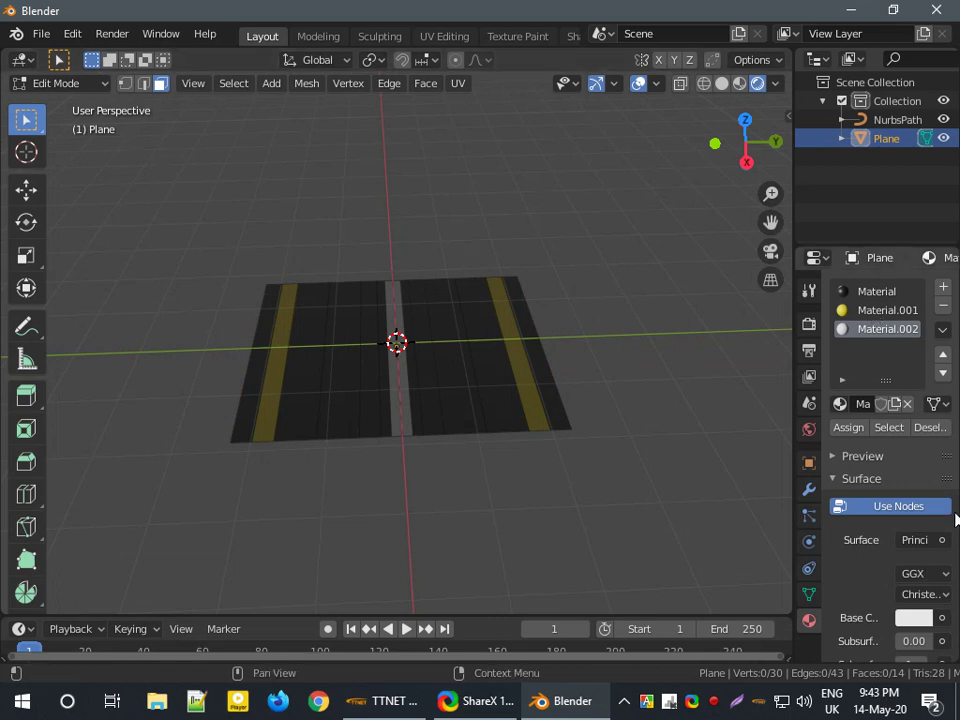
{"action": "left_click", "coordinate": [810, 492]}
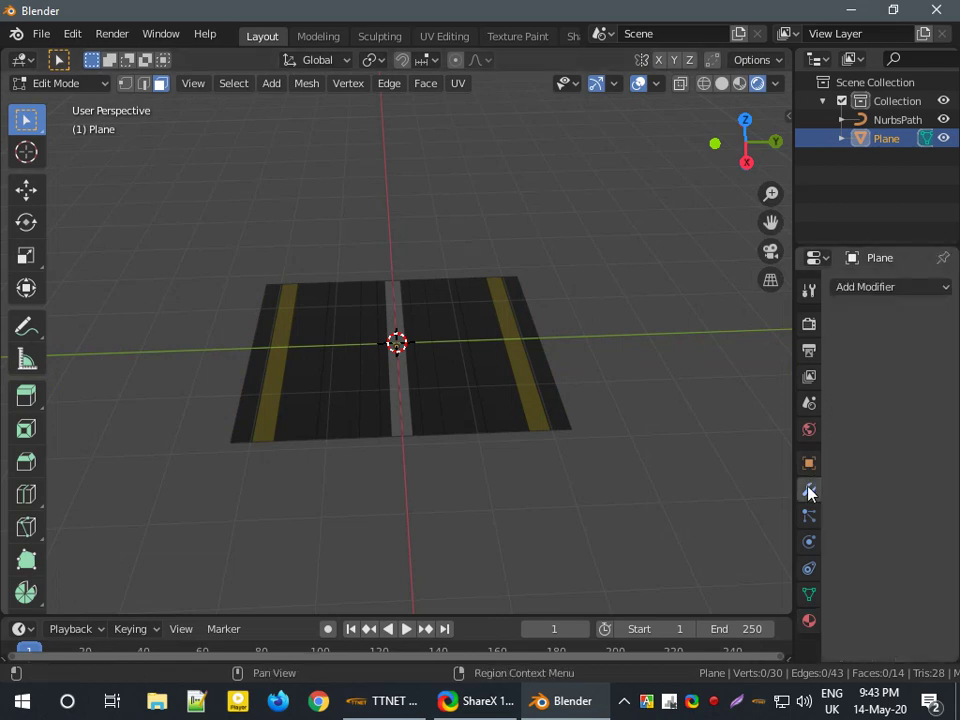
{"action": "left_click", "coordinate": [911, 294]}
{"action": "left_click", "coordinate": [911, 294]}
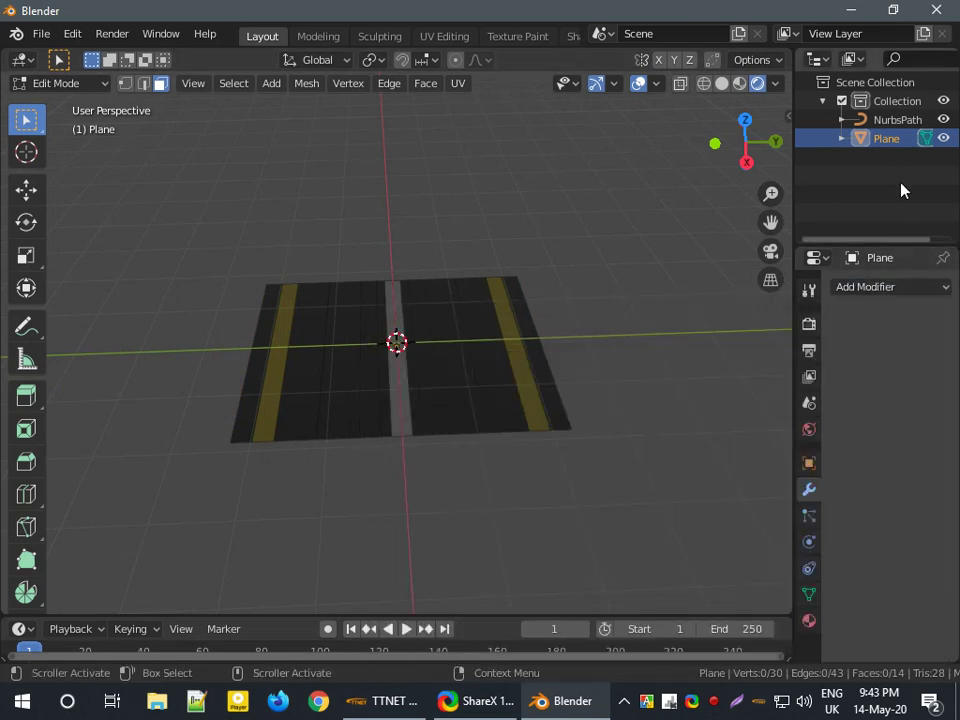
{"action": "left_click", "coordinate": [271, 382]}
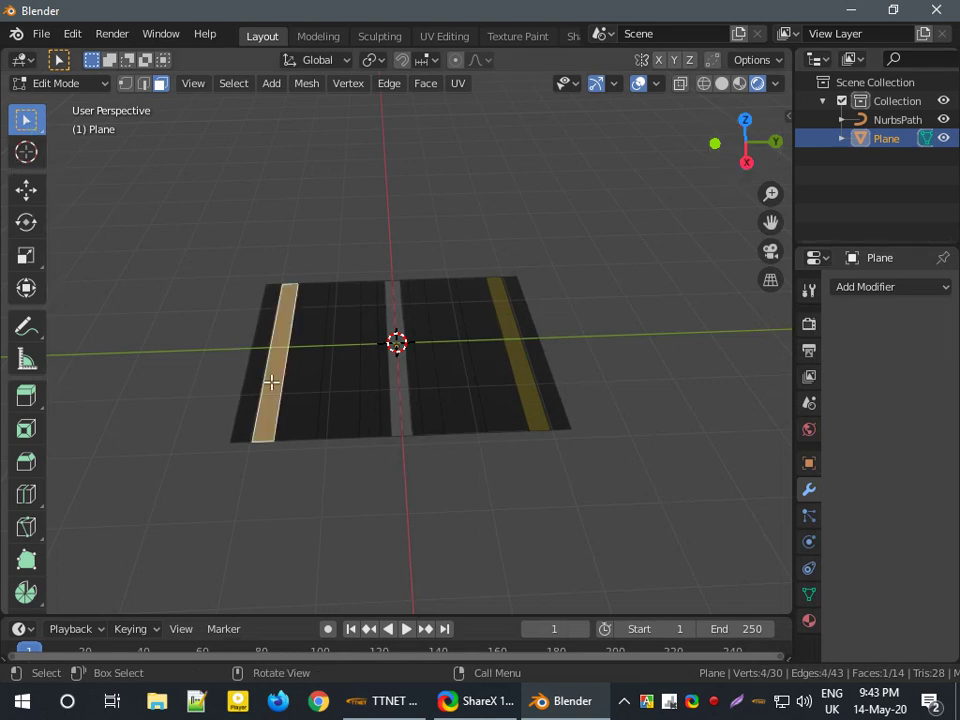
{"action": "left_click", "coordinate": [183, 507]}
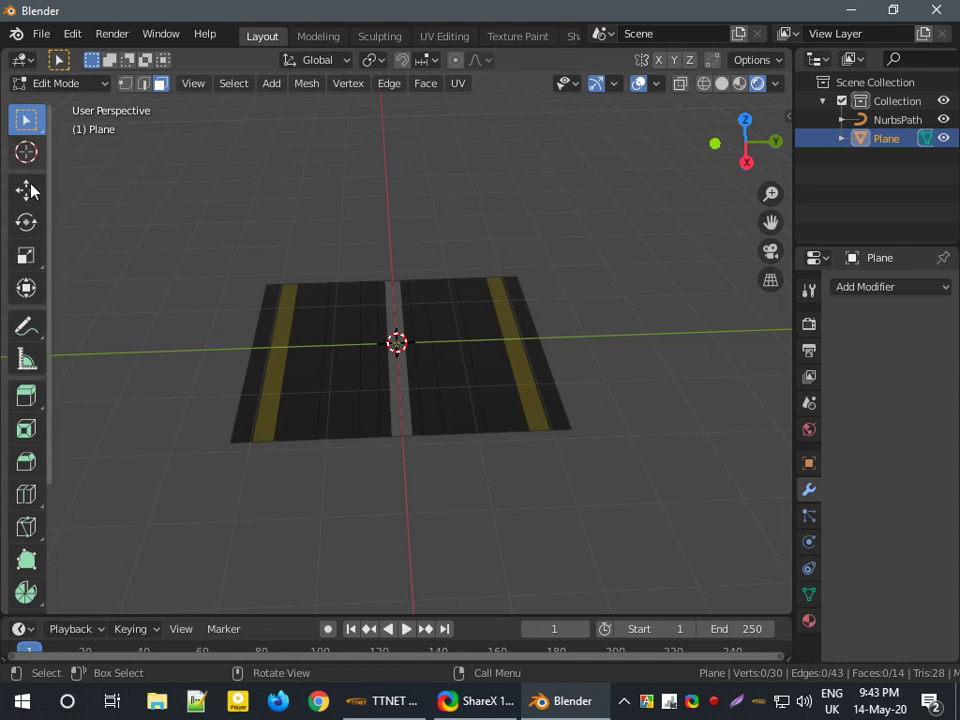
Step: Expand Plane in the Outliner to reveal its mesh data and reselect the Select Box tool
{"action": "scroll", "coordinate": [9, 240], "scroll_direction": "down", "scroll_amount": 3}
{"action": "scroll", "coordinate": [9, 240], "scroll_direction": "up", "scroll_amount": 3}
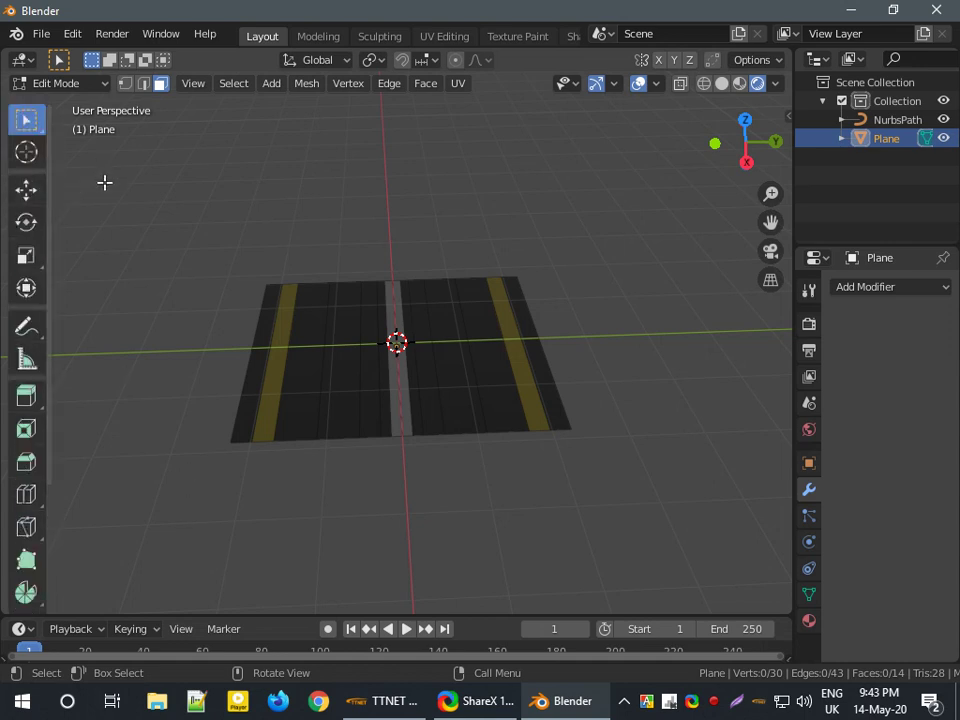
{"action": "double_click", "coordinate": [888, 138]}
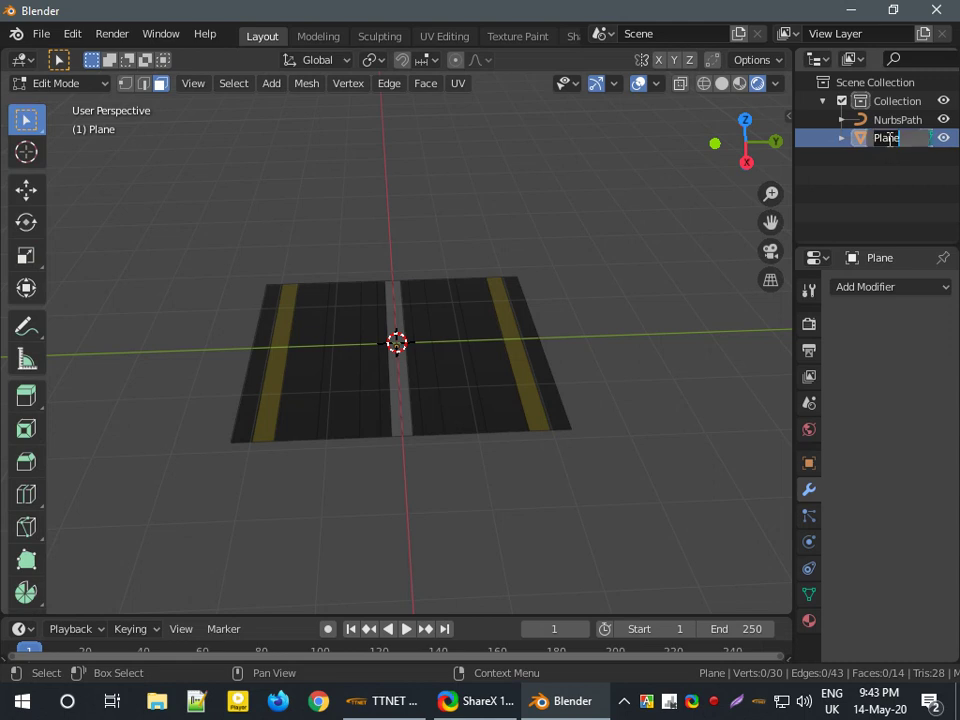
{"action": "key", "text": "Escape"}
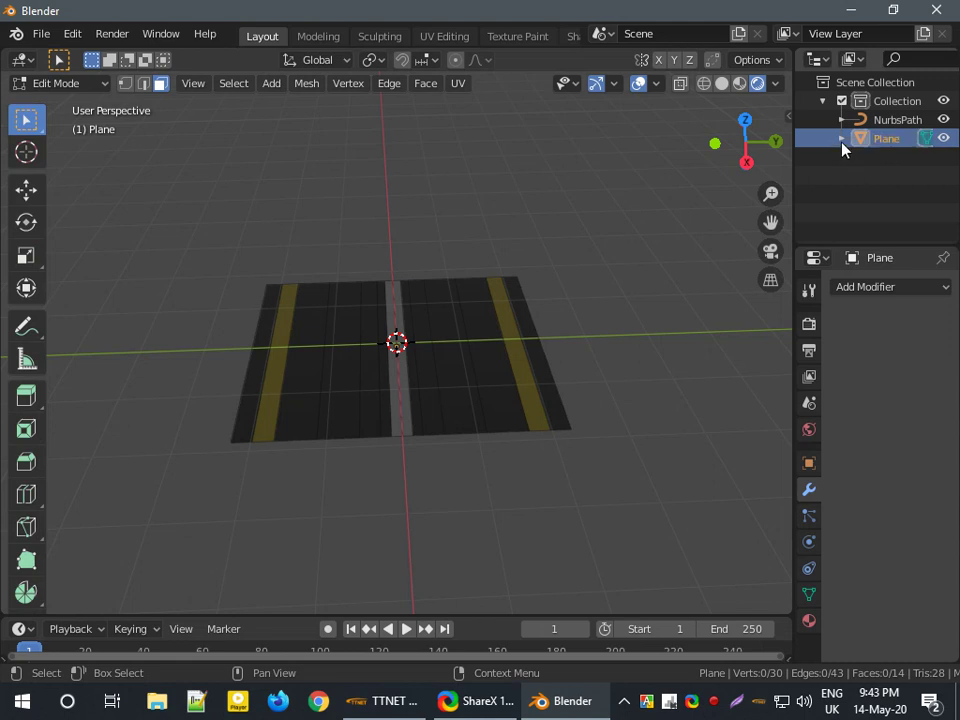
{"action": "left_click", "coordinate": [839, 139]}
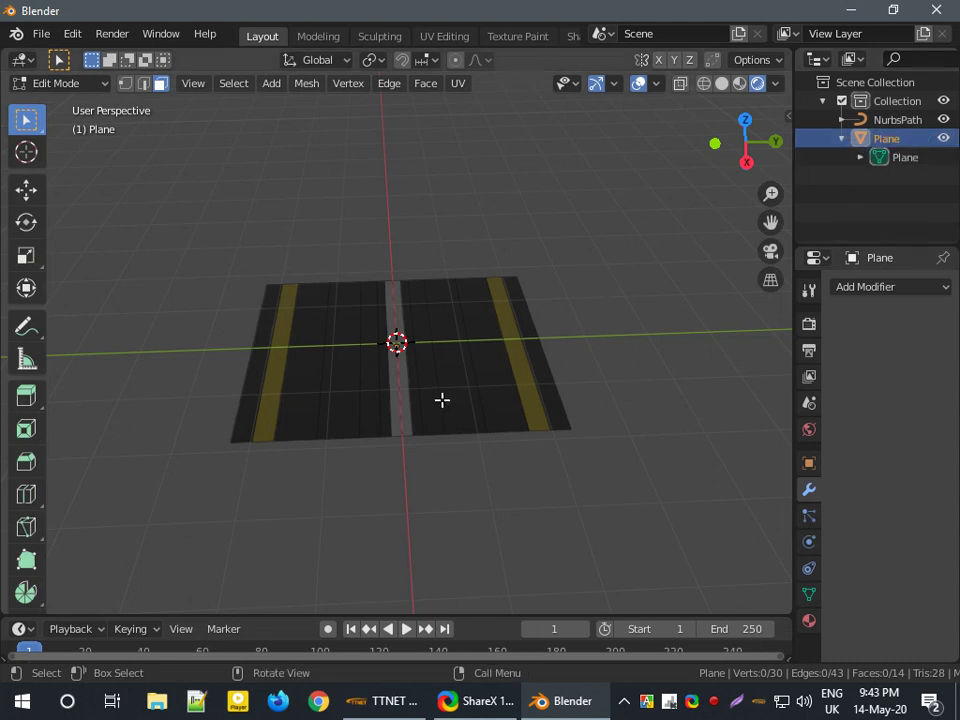
{"action": "left_click", "coordinate": [26, 152]}
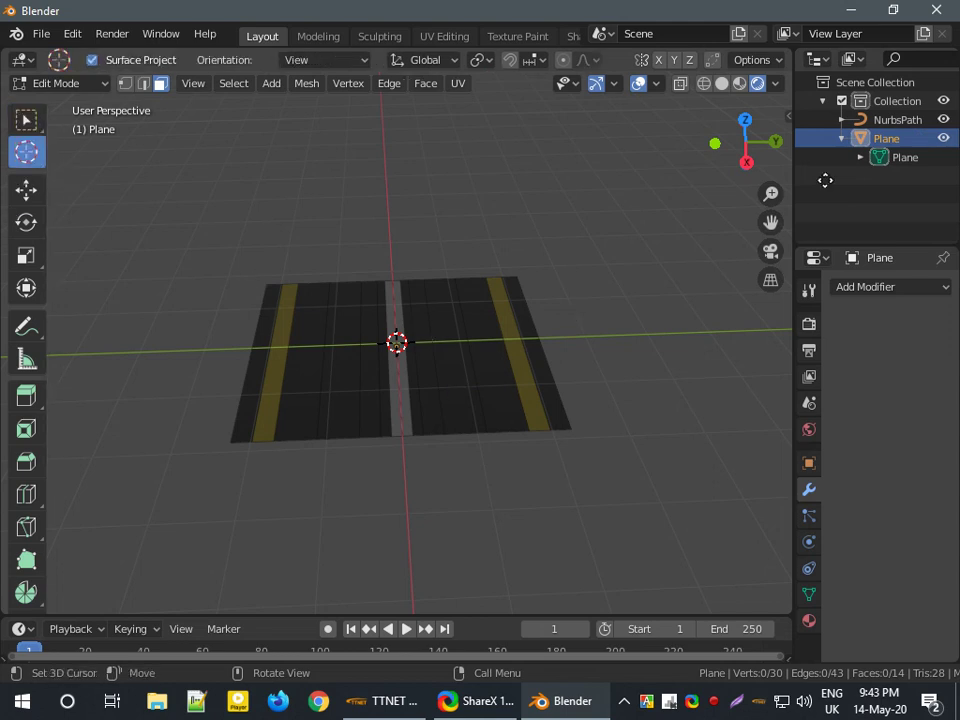
{"action": "left_click", "coordinate": [903, 158]}
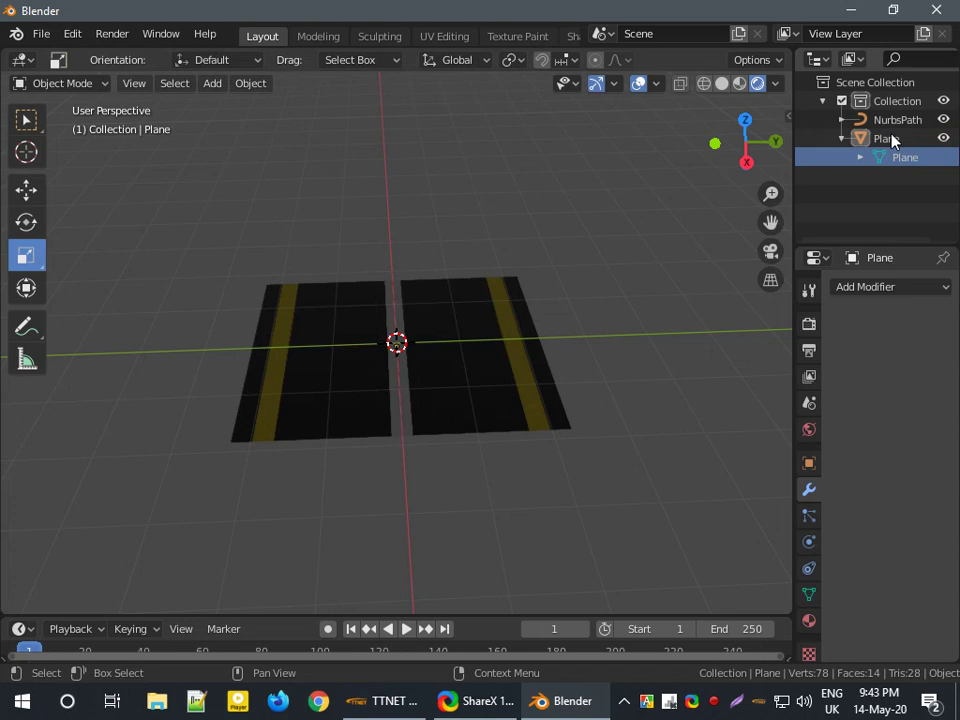
{"action": "key", "text": "Tab"}
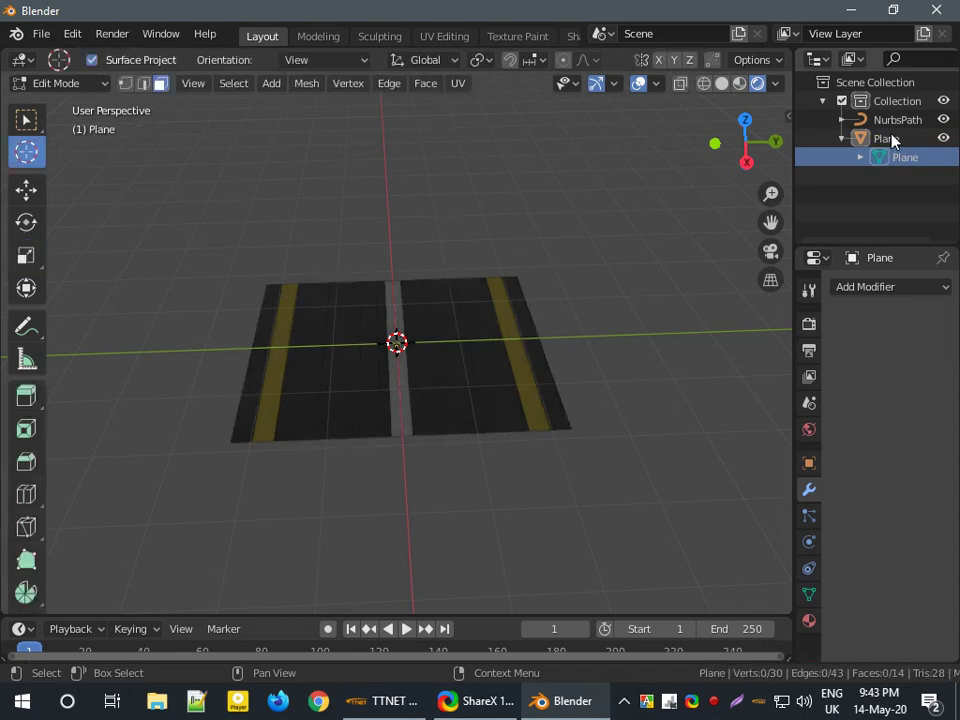
{"action": "key", "text": "Up"}
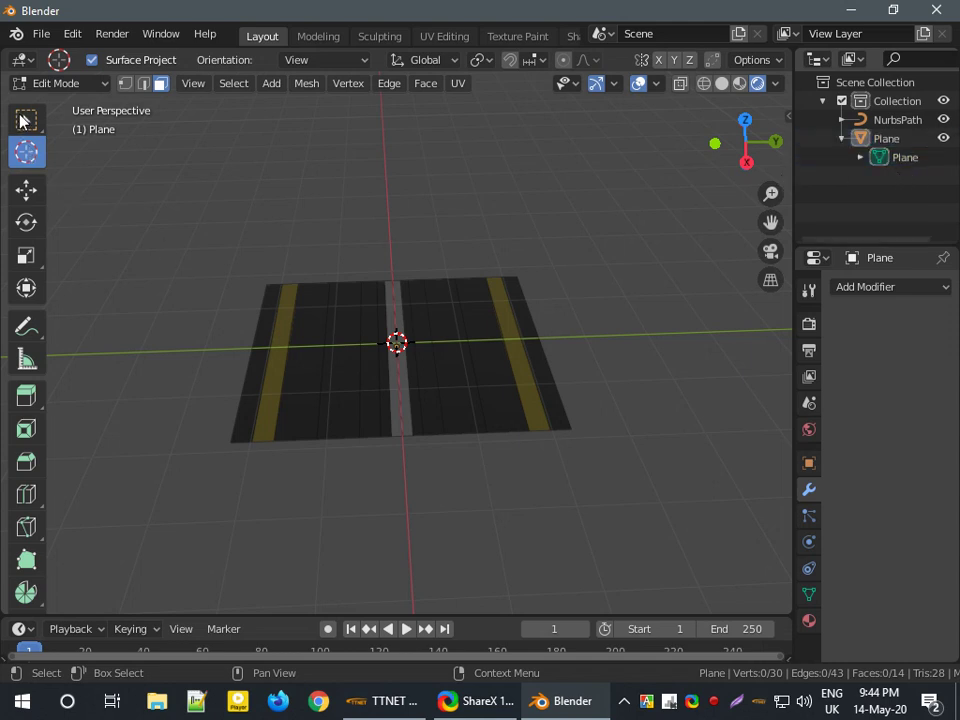
{"action": "left_click", "coordinate": [25, 120]}
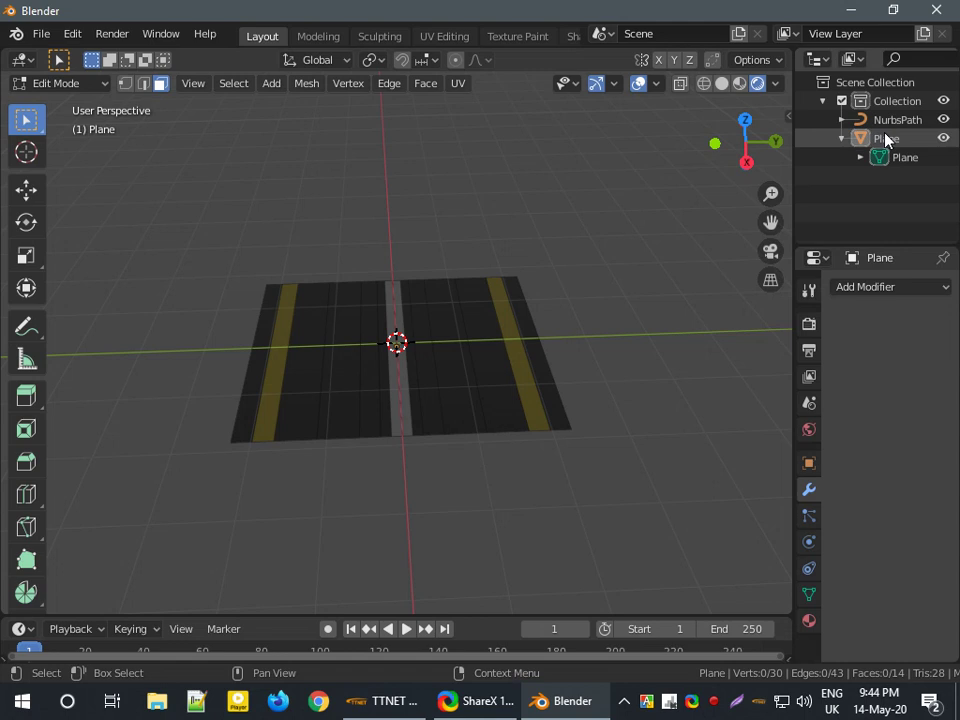
Step: Switch the viewport from Wireframe to Solid shading so the road plane shows plain grey
{"action": "left_click", "coordinate": [705, 83]}
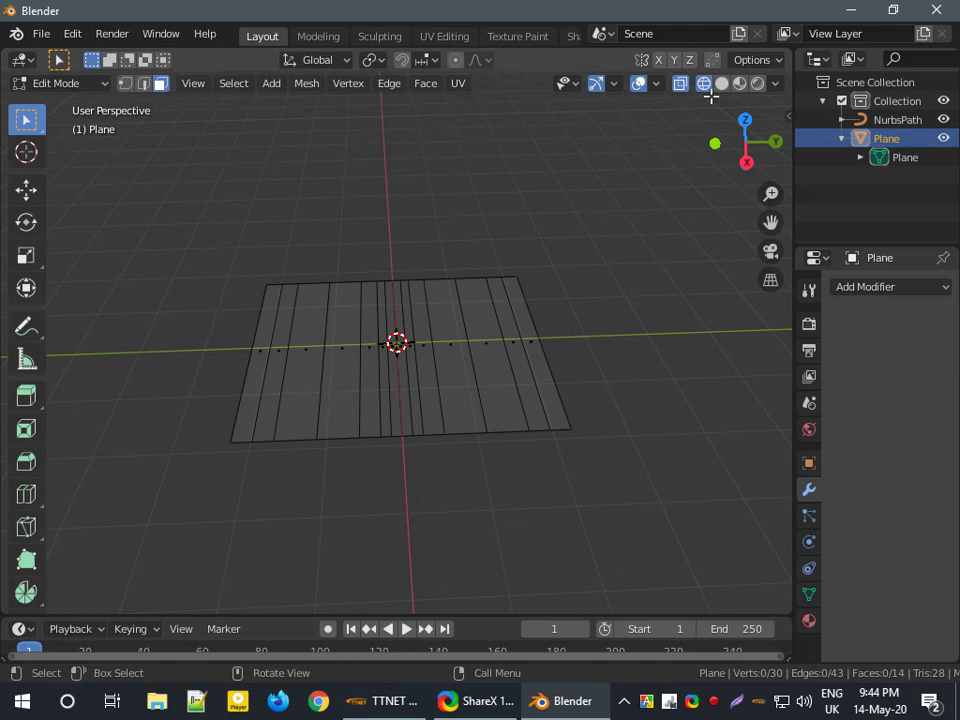
{"action": "left_click", "coordinate": [723, 85]}
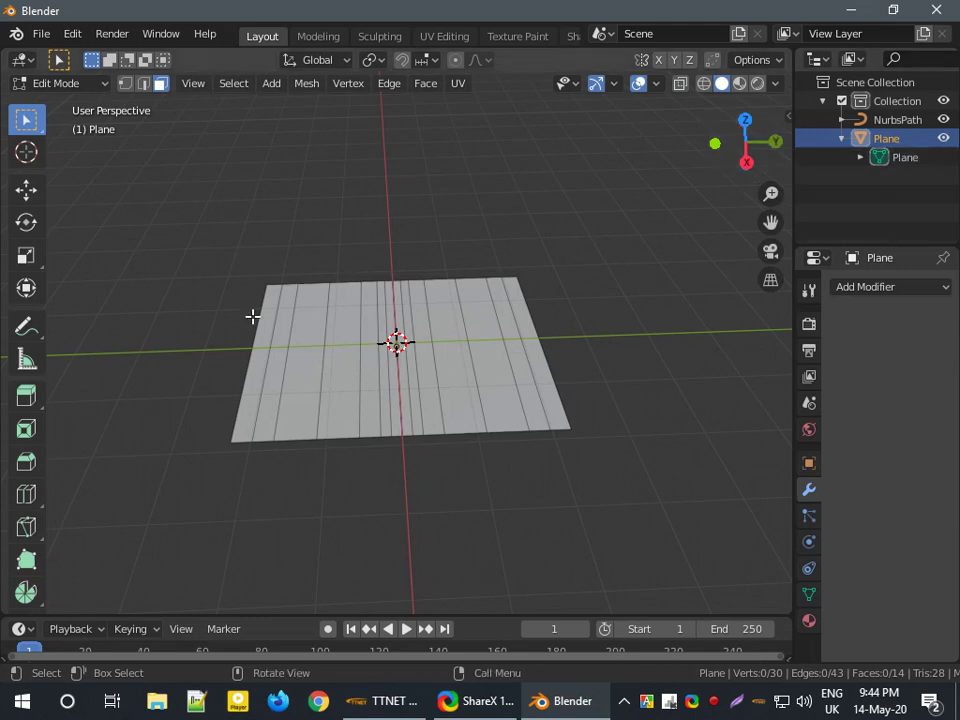
Step: Add an Array modifier to the road plane and raise its count from 2 to 3
{"action": "left_click", "coordinate": [876, 288]}
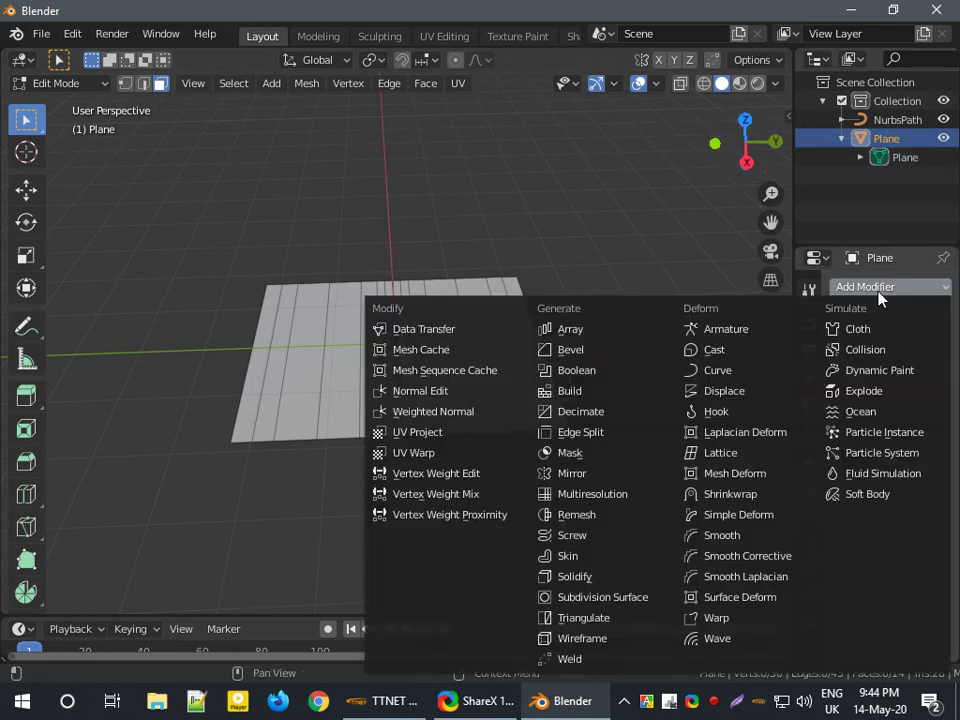
{"action": "left_click", "coordinate": [583, 332]}
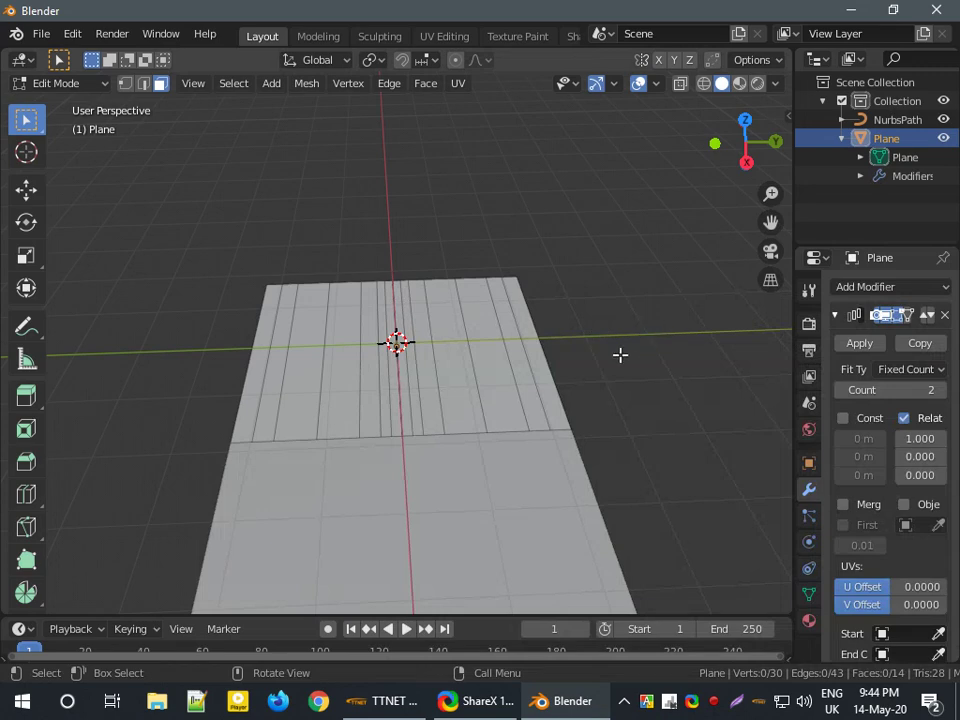
{"action": "scroll", "coordinate": [587, 387], "scroll_direction": "down", "scroll_amount": 2}
{"action": "scroll", "coordinate": [587, 387], "scroll_direction": "down", "scroll_amount": 2}
{"action": "scroll", "coordinate": [587, 387], "scroll_direction": "up", "scroll_amount": 1}
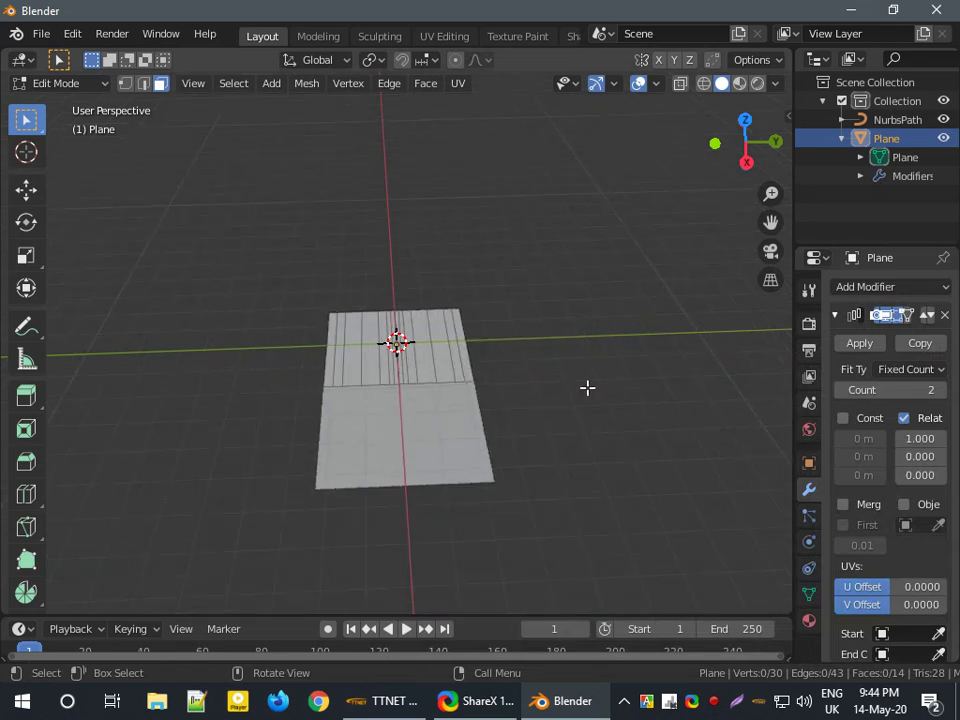
{"action": "scroll", "coordinate": [587, 387], "scroll_direction": "up", "scroll_amount": 1}
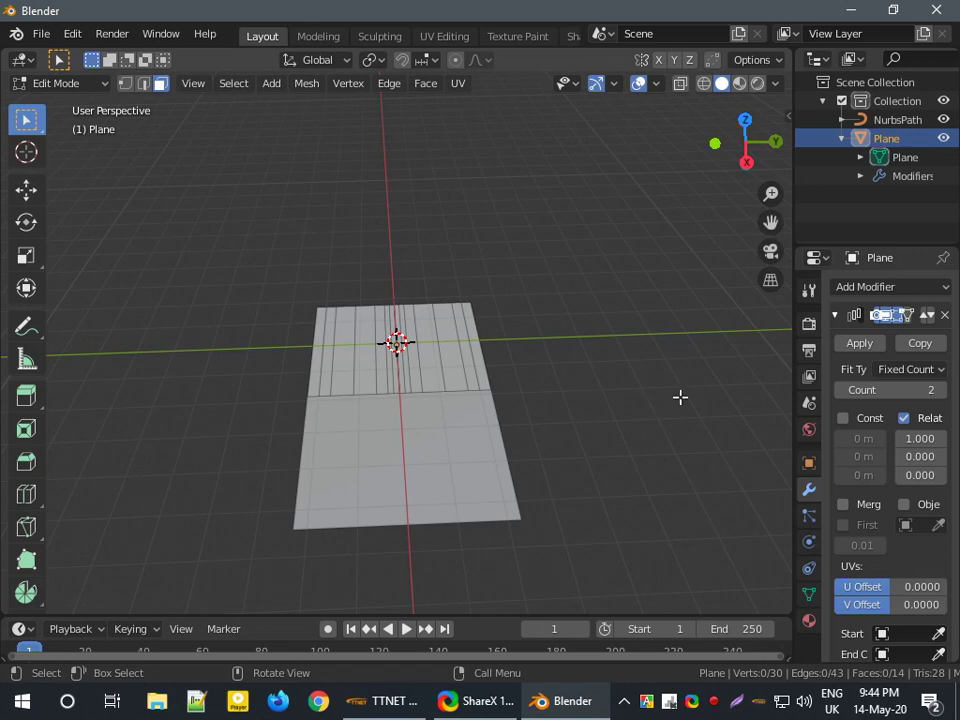
{"action": "left_click", "coordinate": [945, 391]}
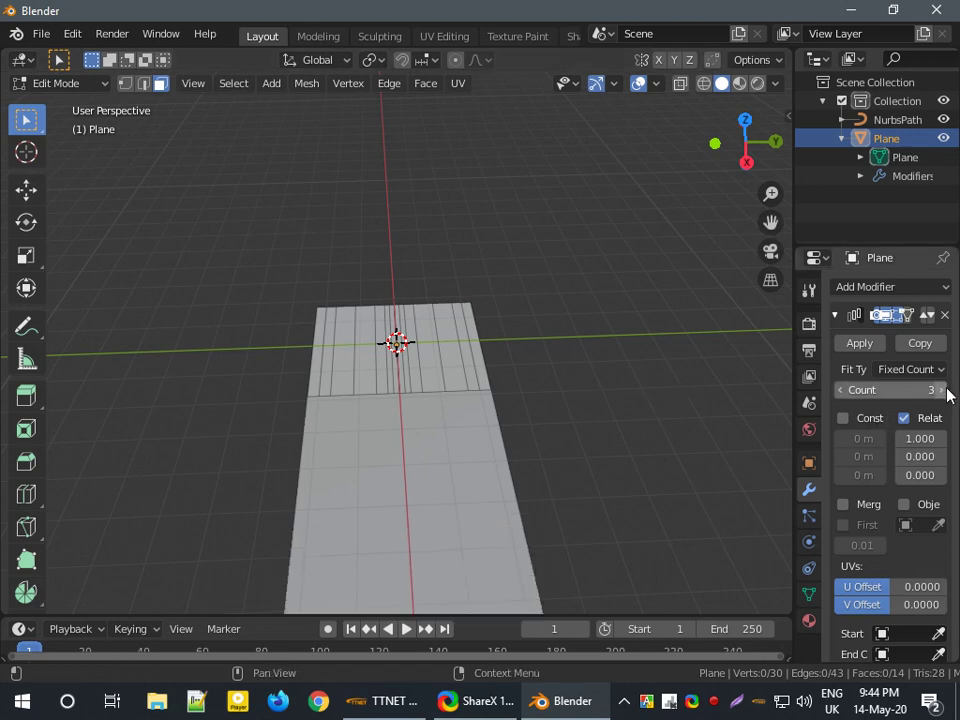
Step: Preview the arrayed road in Rendered shading to check its asphalt and yellow-line texture
{"action": "left_click", "coordinate": [758, 85]}
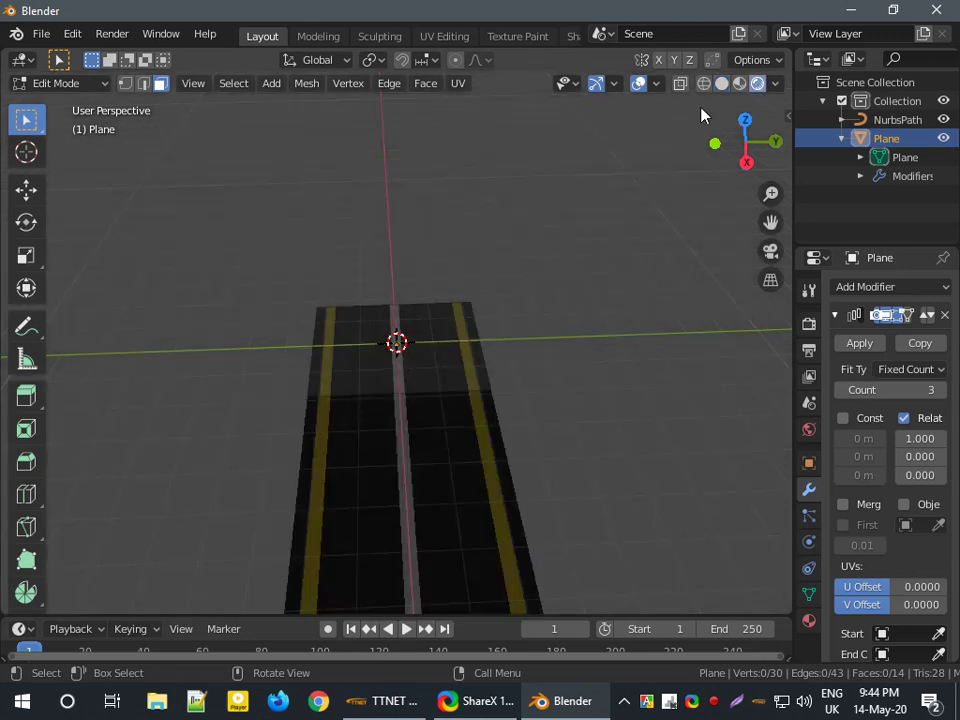
{"action": "scroll", "coordinate": [557, 379], "scroll_direction": "down", "scroll_amount": 1}
{"action": "scroll", "coordinate": [525, 413], "scroll_direction": "down", "scroll_amount": 1}
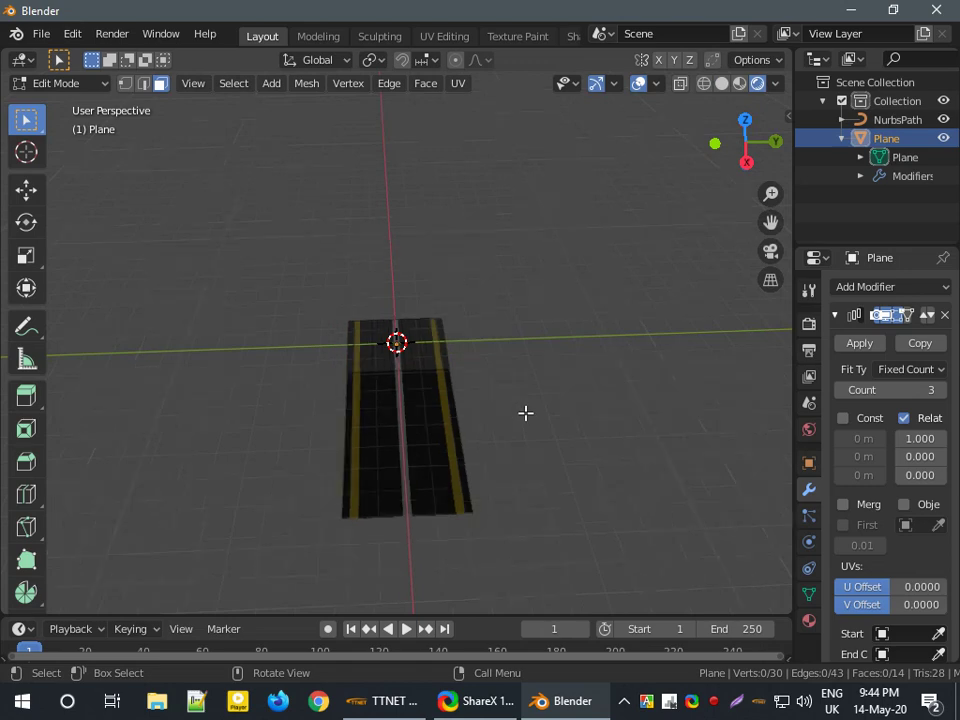
{"action": "scroll", "coordinate": [530, 416], "scroll_direction": "up", "scroll_amount": 1}
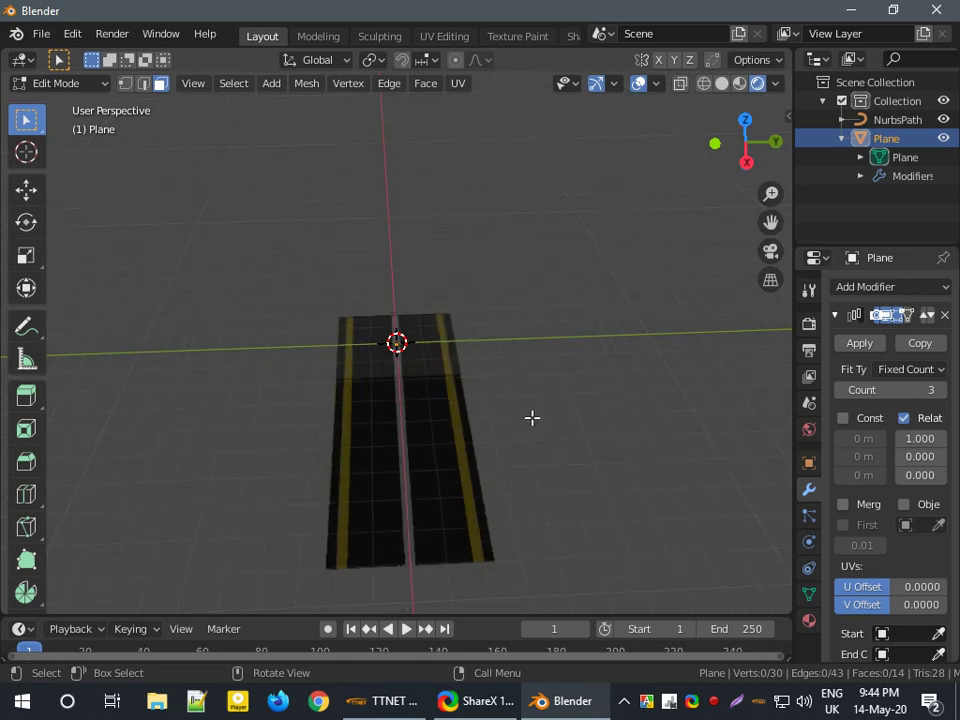
{"action": "scroll", "coordinate": [532, 418], "scroll_direction": "up", "scroll_amount": 1}
{"action": "scroll", "coordinate": [532, 418], "scroll_direction": "down", "scroll_amount": 1}
Step: Raise the Array count from 3 to 6, then return to Solid shading
{"action": "left_click", "coordinate": [941, 390]}
{"action": "left_click", "coordinate": [941, 390]}
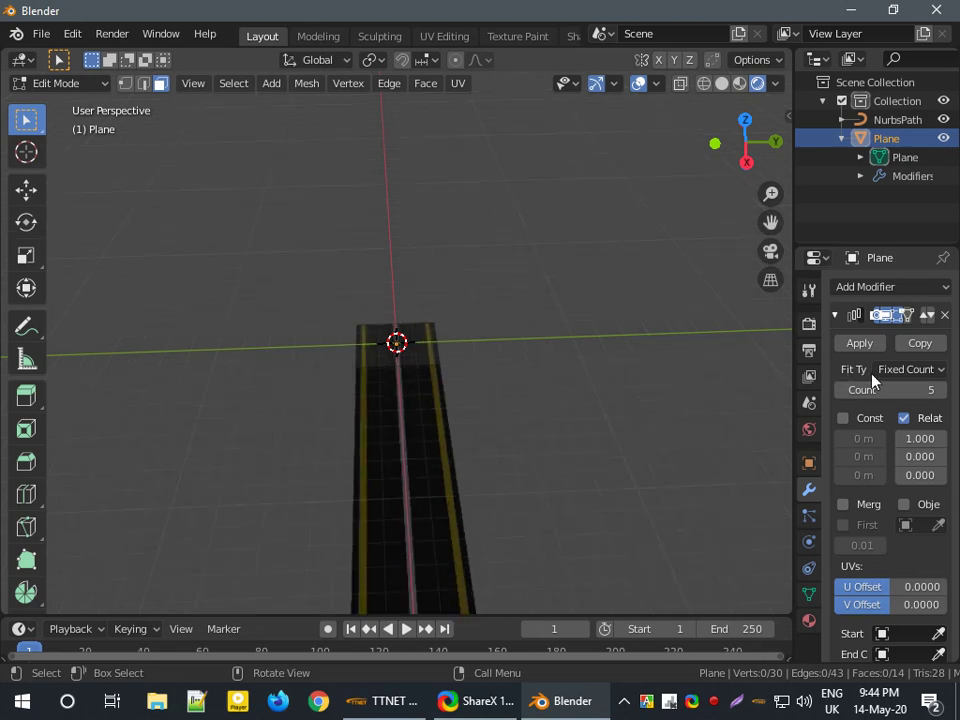
{"action": "left_click", "coordinate": [941, 390]}
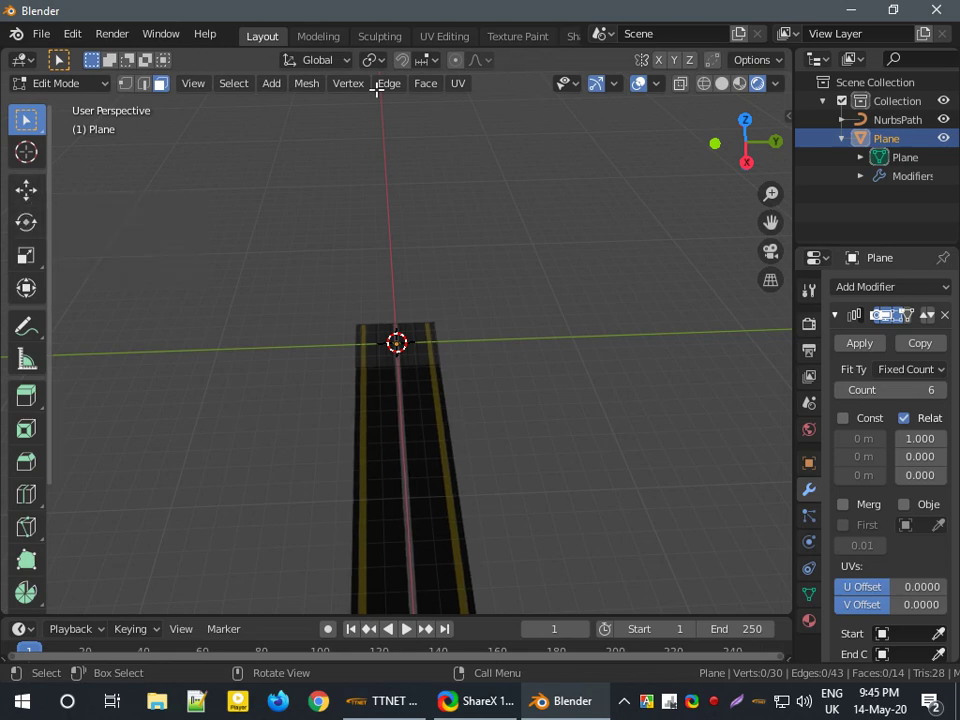
{"action": "left_click", "coordinate": [722, 83]}
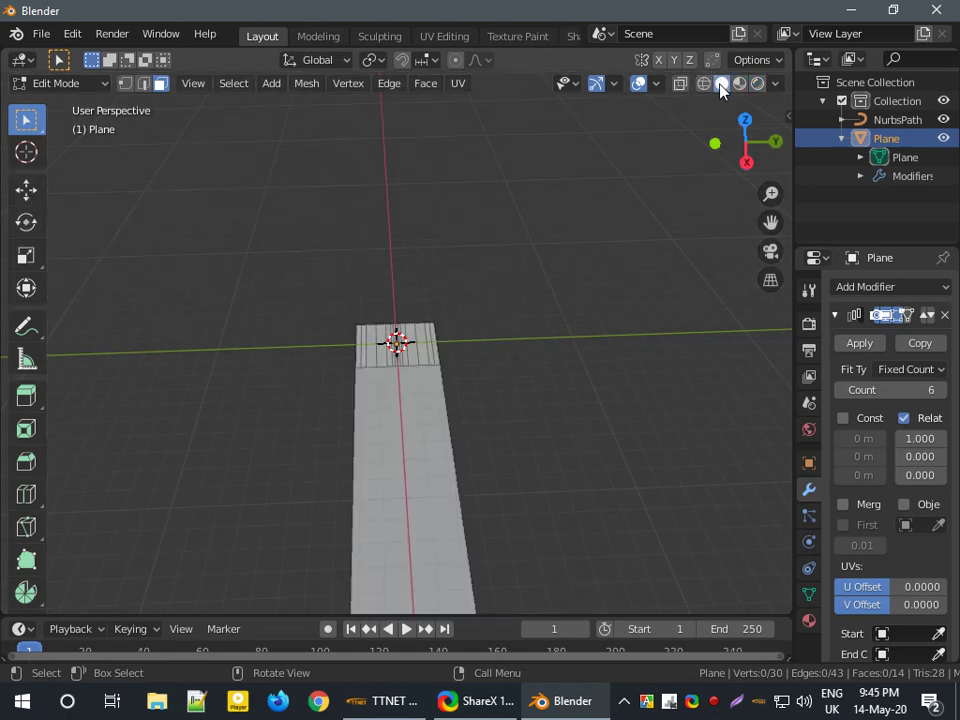
Step: In Object Mode, move the road about 0.9 m along Z, undo it, and view in Rendered shading
{"action": "key", "text": "Tab"}
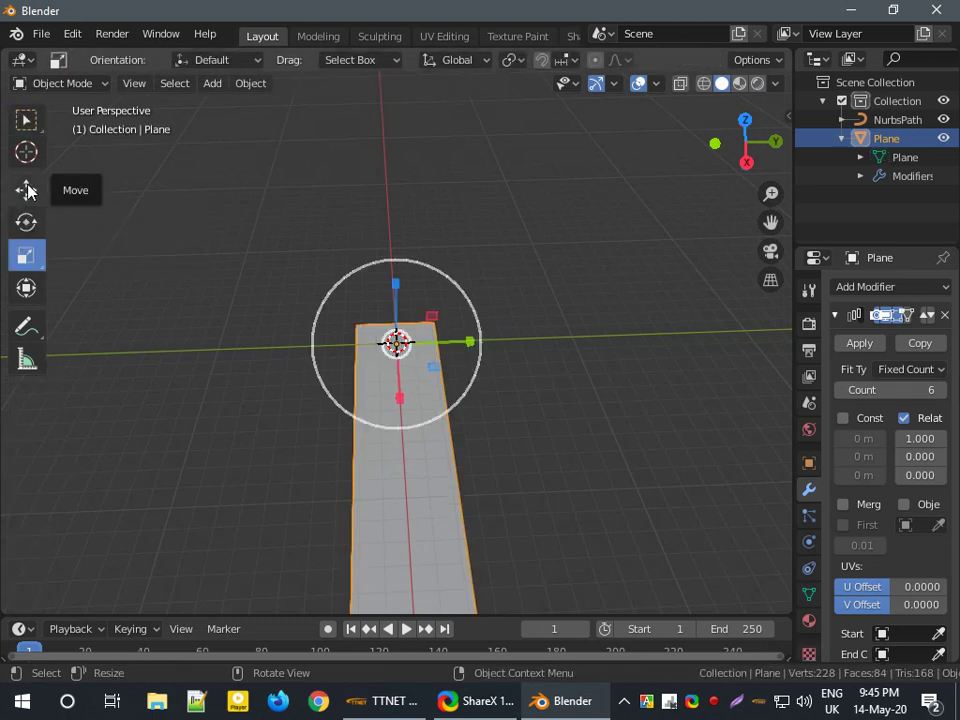
{"action": "left_click", "coordinate": [27, 190]}
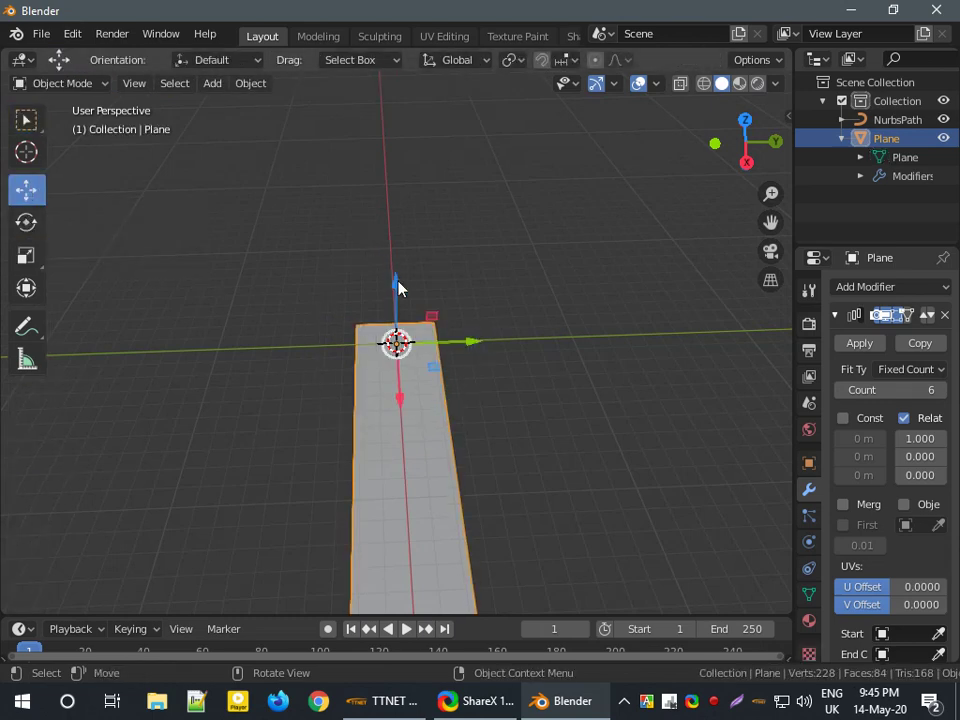
{"action": "mouse_move", "coordinate": [400, 273]}
{"action": "left_mouse_down"}
{"action": "mouse_move", "coordinate": [399, 261]}
{"action": "mouse_move", "coordinate": [467, 328]}
{"action": "left_mouse_up"}
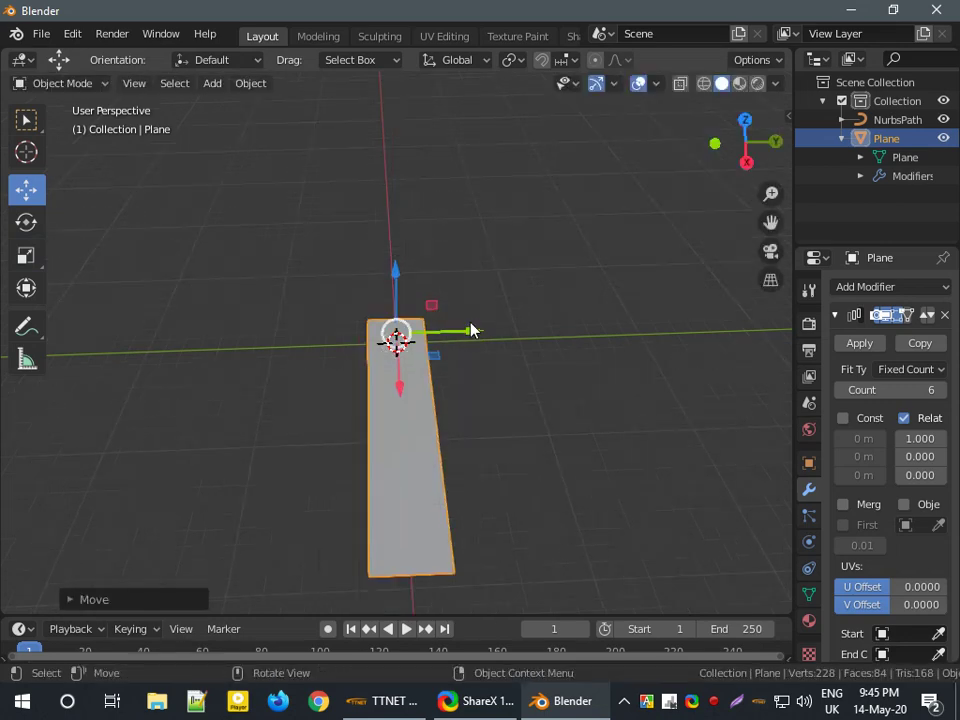
{"action": "left_click_drag", "start_coordinate": [745, 142], "coordinate": [698, 140]}
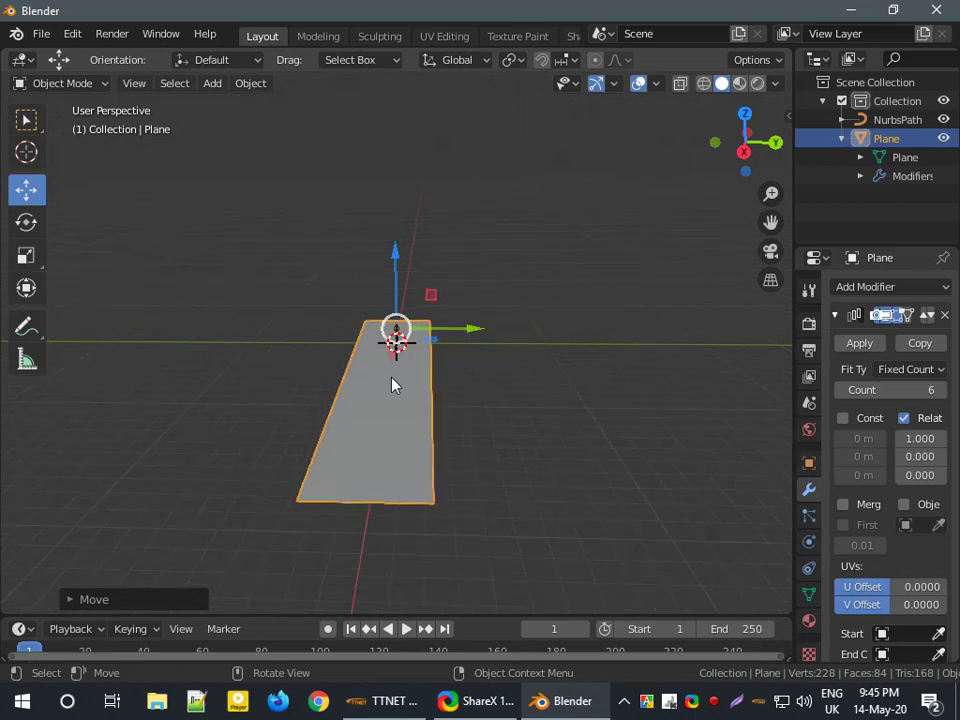
{"action": "key", "text": "ctrl+z"}
{"action": "left_click", "coordinate": [757, 83]}
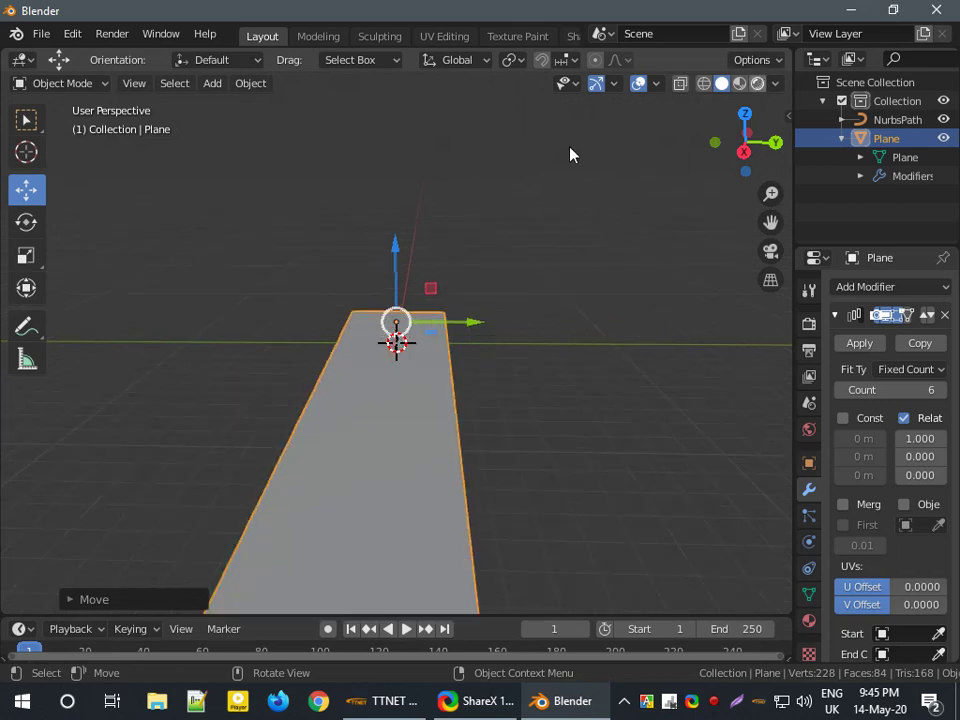
Step: Undo and redo to compare the road before and after its Z move
{"action": "key", "text": "ctrl+z"}
{"action": "key", "text": "ctrl+z"}
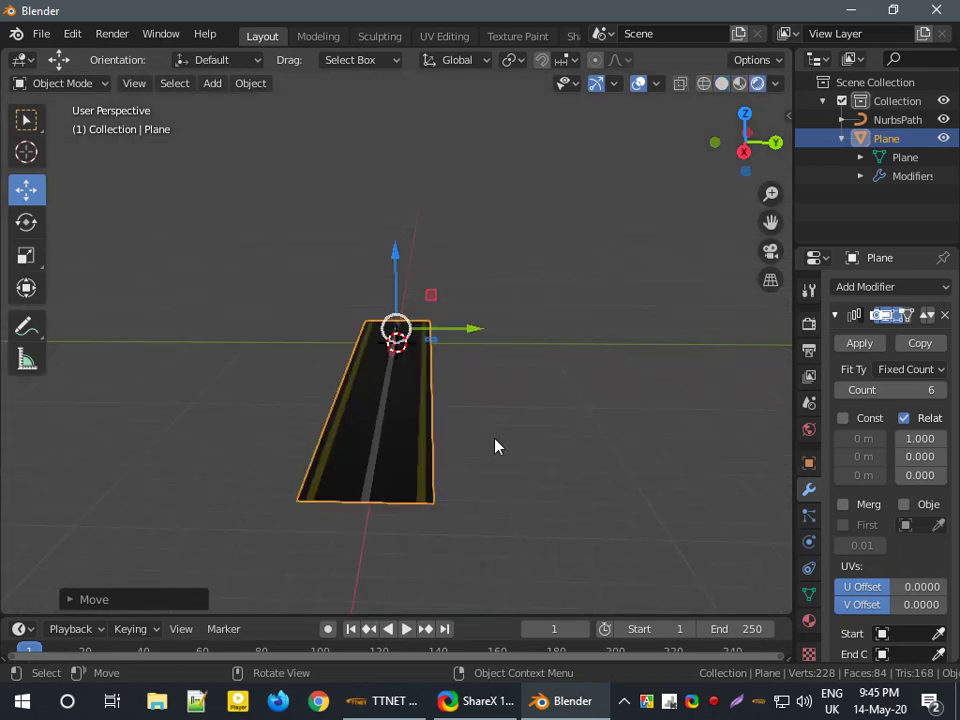
{"action": "key", "text": "ctrl+z"}
{"action": "key", "text": "ctrl+shift+z"}
{"action": "key", "text": "ctrl+shift+z"}
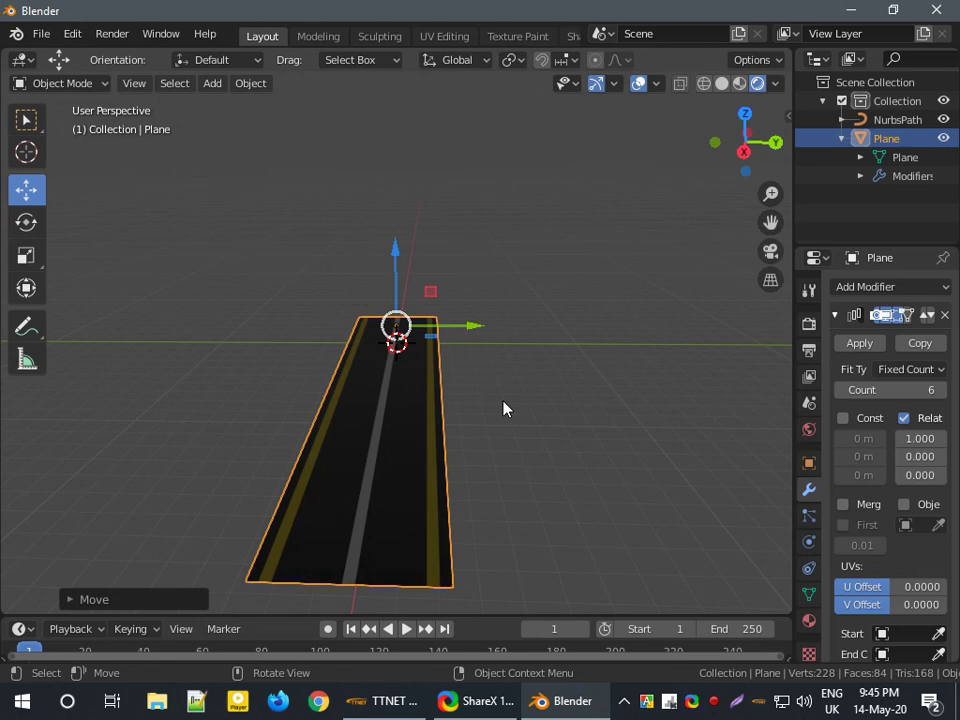
Step: Raise the Array modifier count from 6 to 10 so the textured road stretches ten copies long
{"action": "left_click", "coordinate": [940, 390]}
{"action": "left_click", "coordinate": [941, 390]}
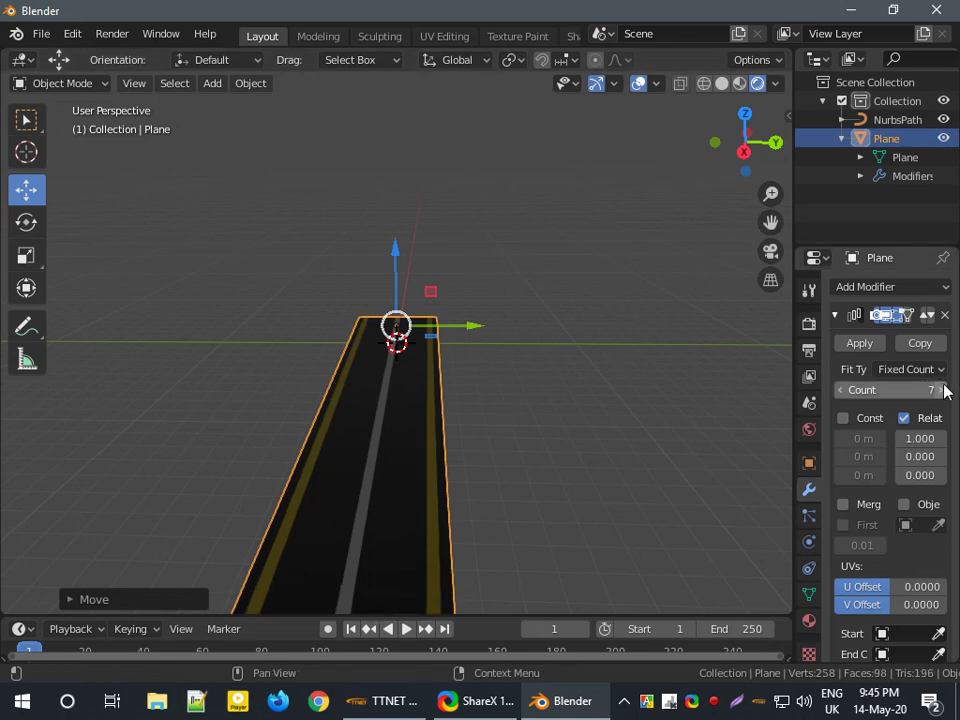
{"action": "scroll", "coordinate": [454, 441], "scroll_direction": "down", "scroll_amount": 2}
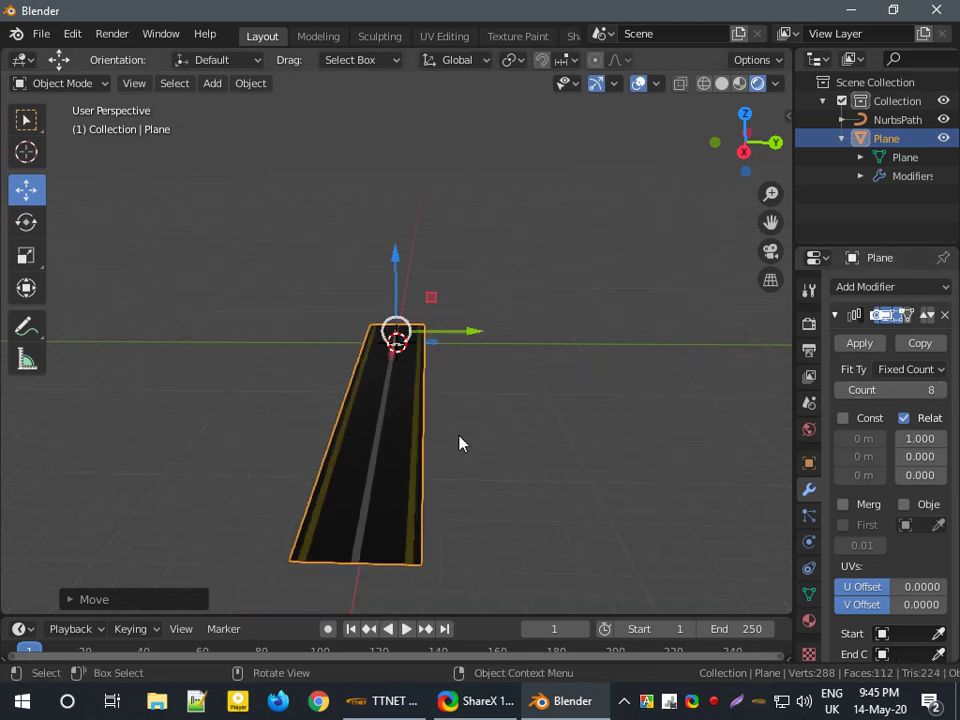
{"action": "scroll", "coordinate": [460, 443], "scroll_direction": "up", "scroll_amount": 2}
{"action": "scroll", "coordinate": [476, 445], "scroll_direction": "down", "scroll_amount": 1}
{"action": "left_click", "coordinate": [940, 390]}
{"action": "left_click", "coordinate": [940, 390]}
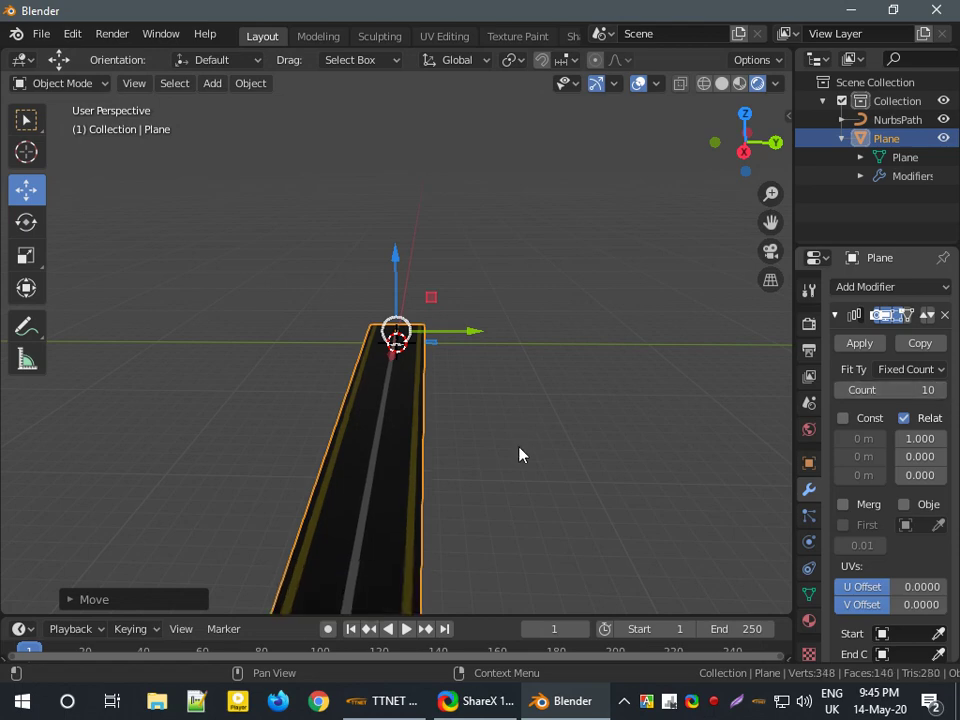
{"action": "scroll", "coordinate": [519, 455], "scroll_direction": "down", "scroll_amount": 1}
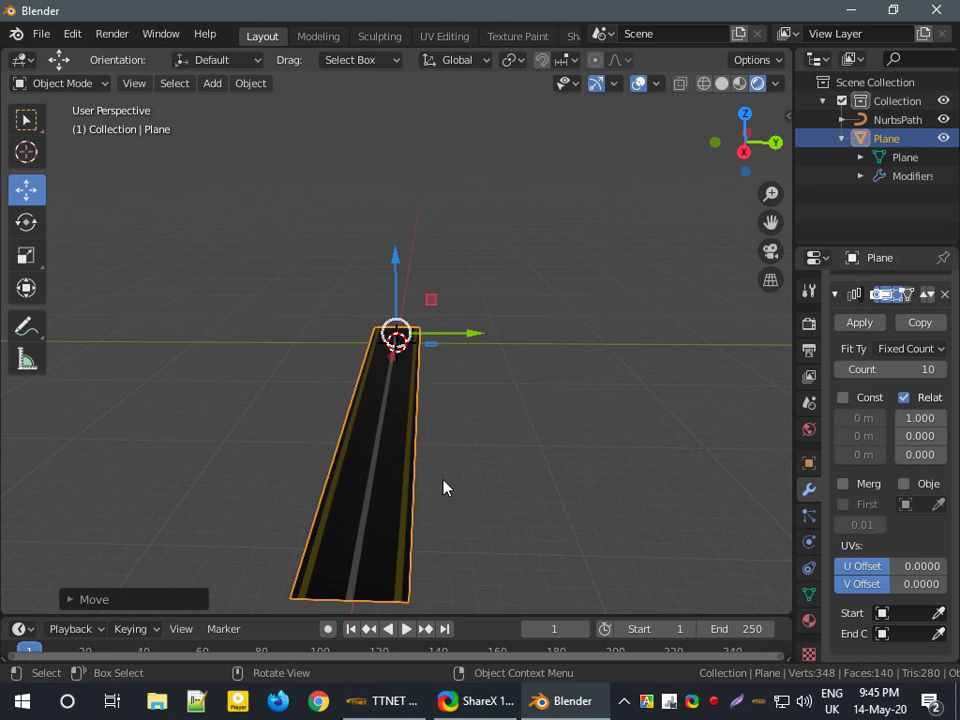
{"action": "scroll", "coordinate": [443, 486], "scroll_direction": "down", "scroll_amount": 1}
{"action": "scroll", "coordinate": [439, 476], "scroll_direction": "up", "scroll_amount": 1}
{"action": "scroll", "coordinate": [433, 469], "scroll_direction": "up", "scroll_amount": 1}
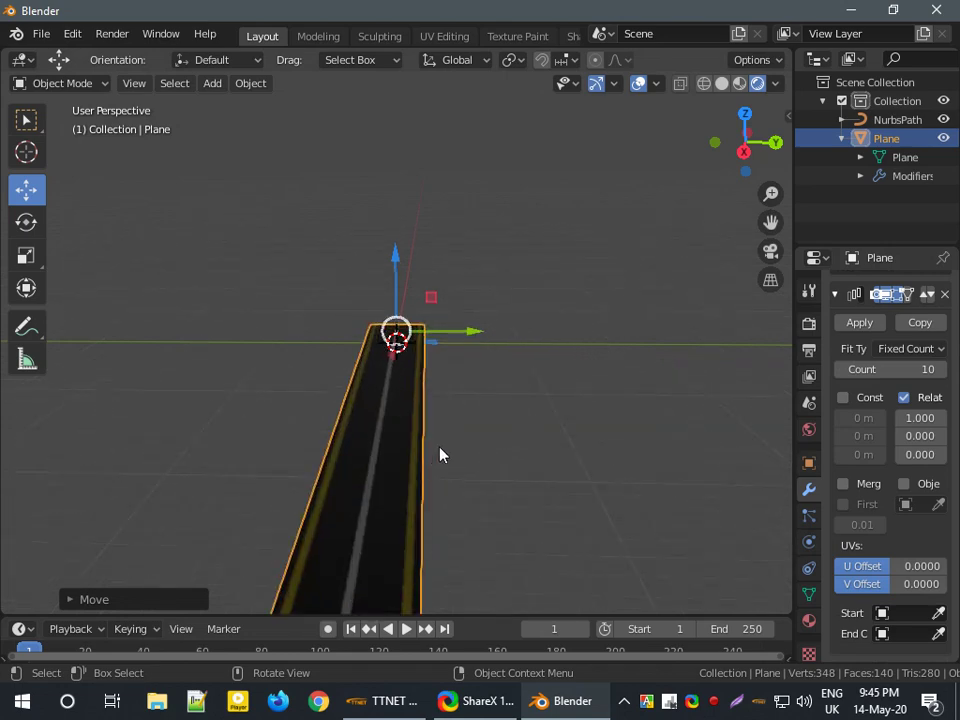